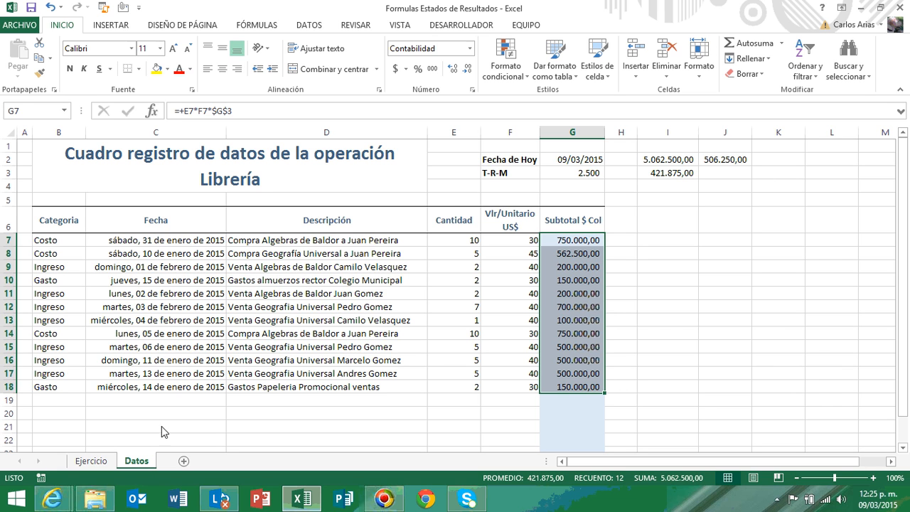
{"action": "left_click", "coordinate": [151, 321]}
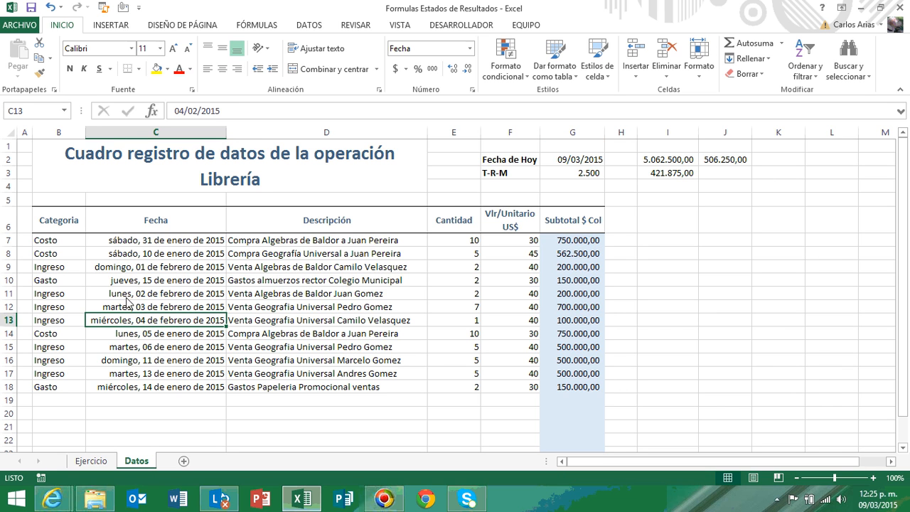
{"action": "left_click", "coordinate": [69, 239]}
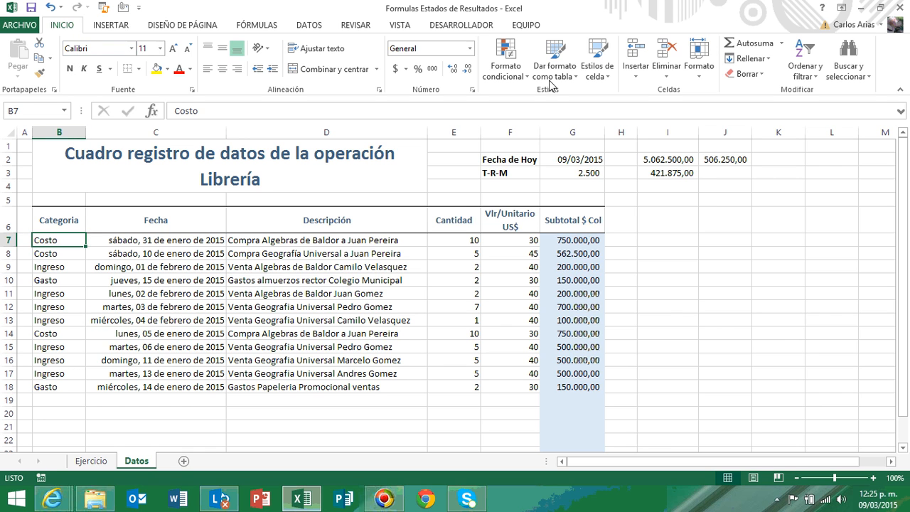
{"action": "left_click", "coordinate": [527, 77]}
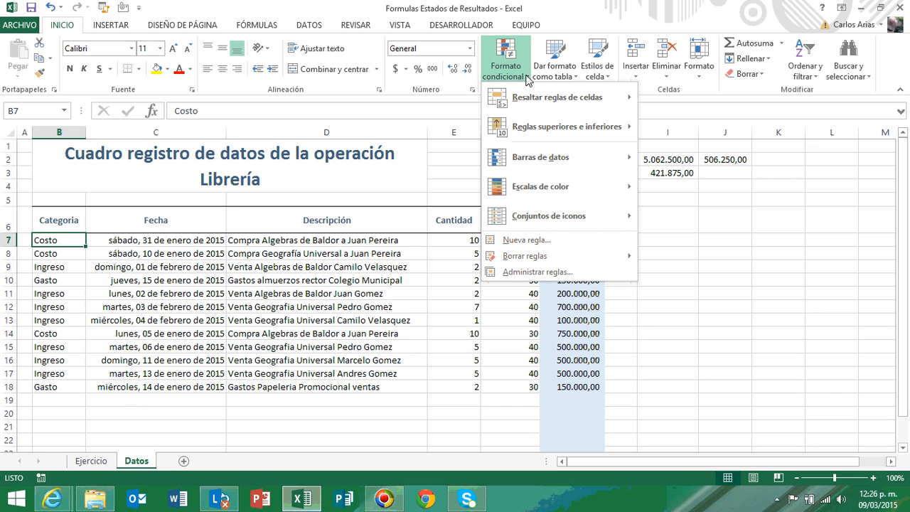
{"action": "left_click", "coordinate": [411, 308]}
- Start a Greater Than highlight rule on the Subtotal $ Col values in G7:G18 with a threshold of 500000
{"action": "left_click_drag", "start_coordinate": [595, 239], "coordinate": [557, 392]}
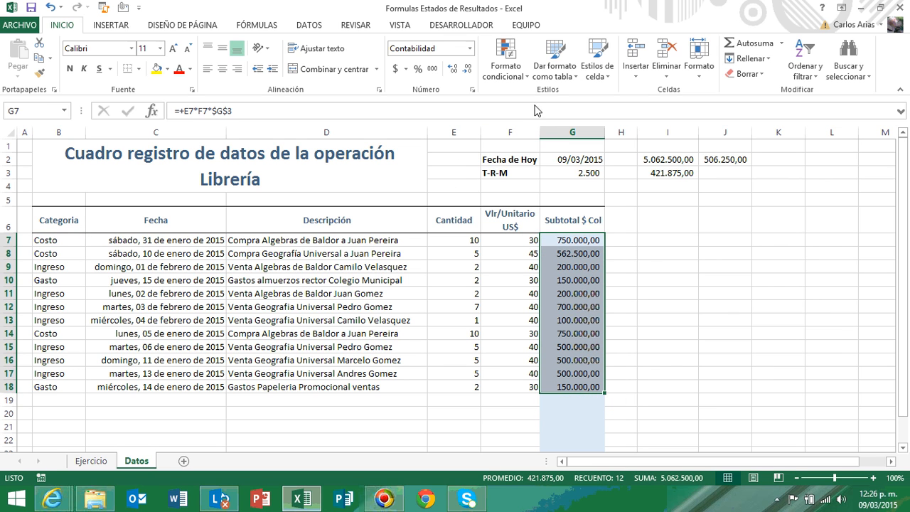
{"action": "left_click", "coordinate": [528, 80]}
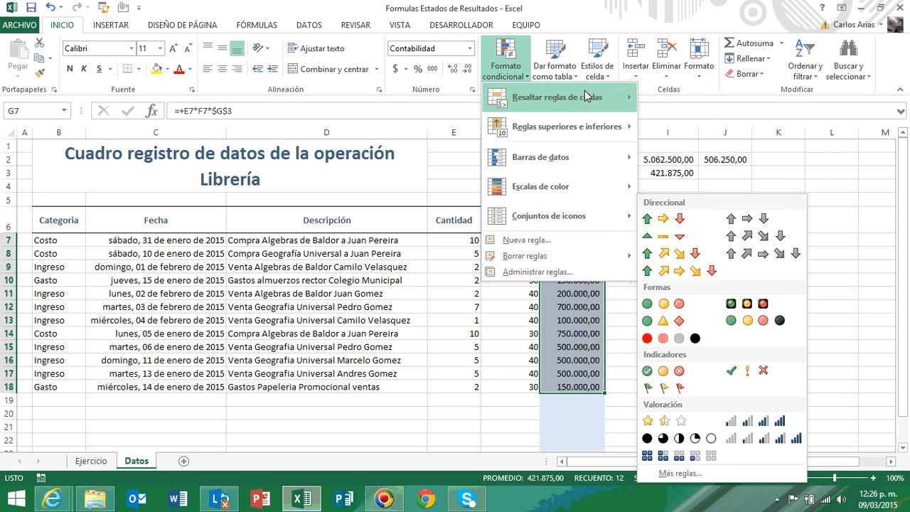
{"action": "mouse_move", "coordinate": [586, 100]}
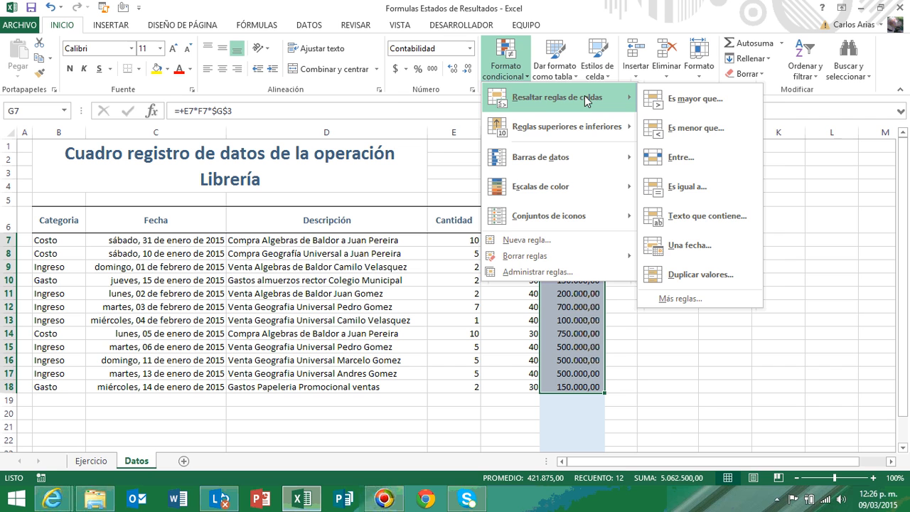
{"action": "left_click", "coordinate": [679, 103]}
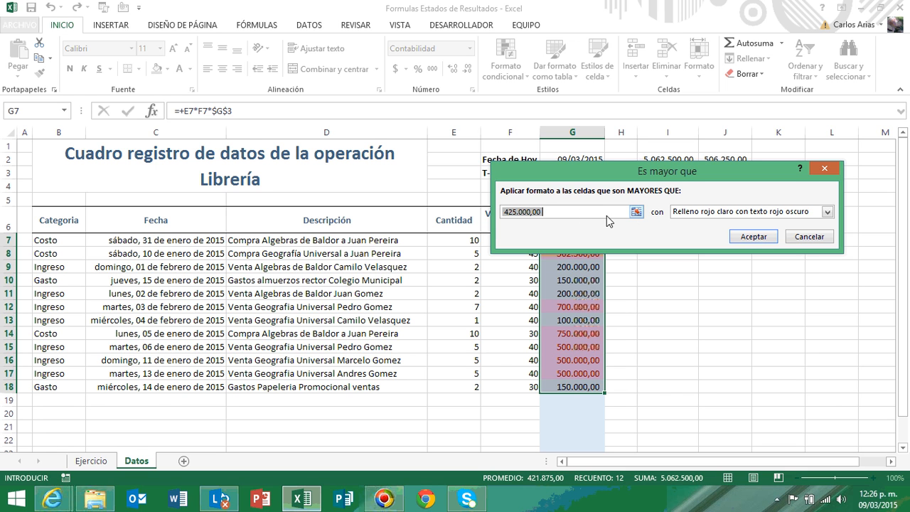
{"action": "type", "text": "500000"}
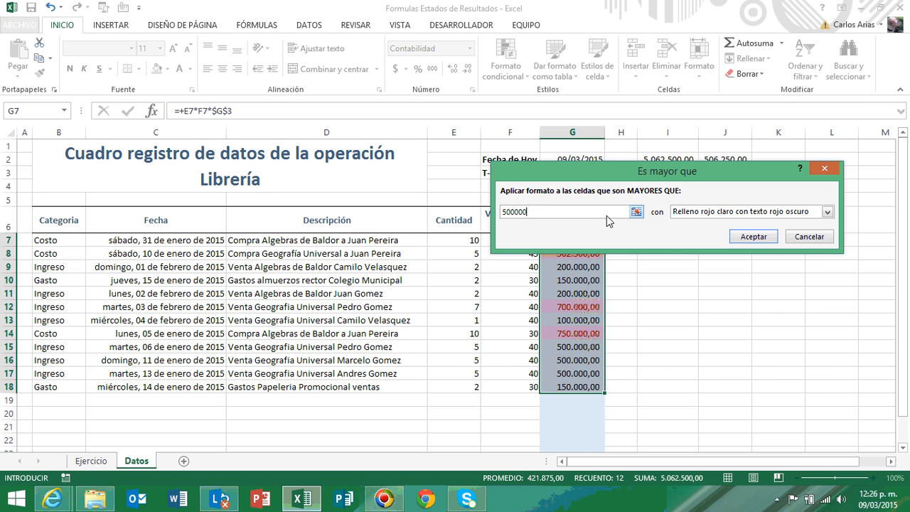
- Give the greater-than rule a custom format with white font and dark blue fill, and apply it to the subtotals
{"action": "left_click", "coordinate": [742, 215]}
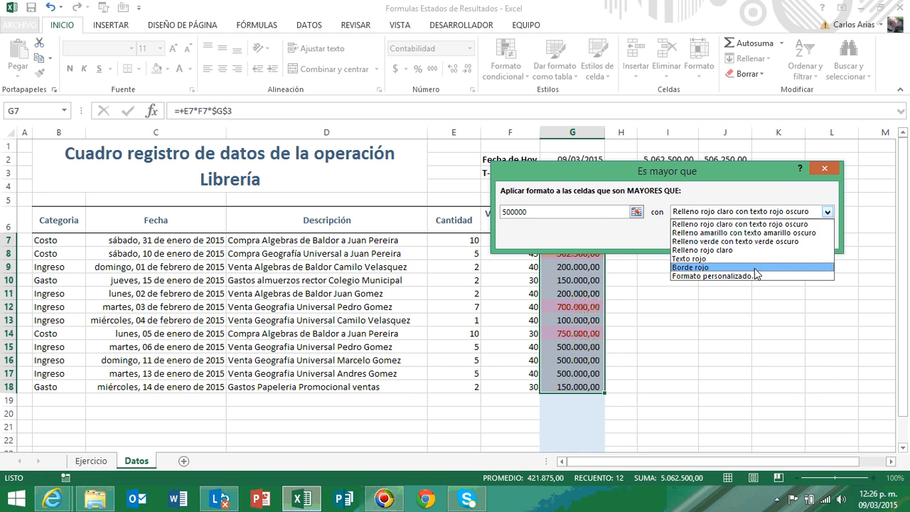
{"action": "left_click", "coordinate": [755, 277]}
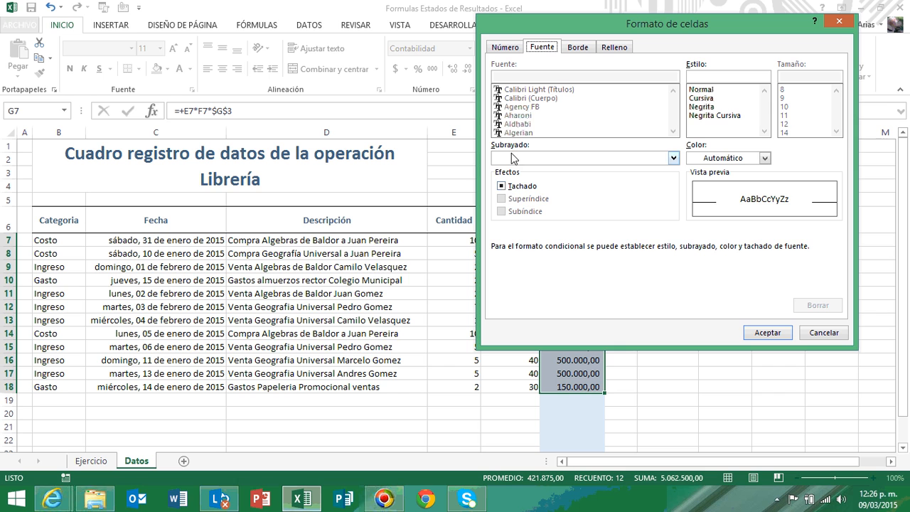
{"action": "left_click", "coordinate": [726, 163]}
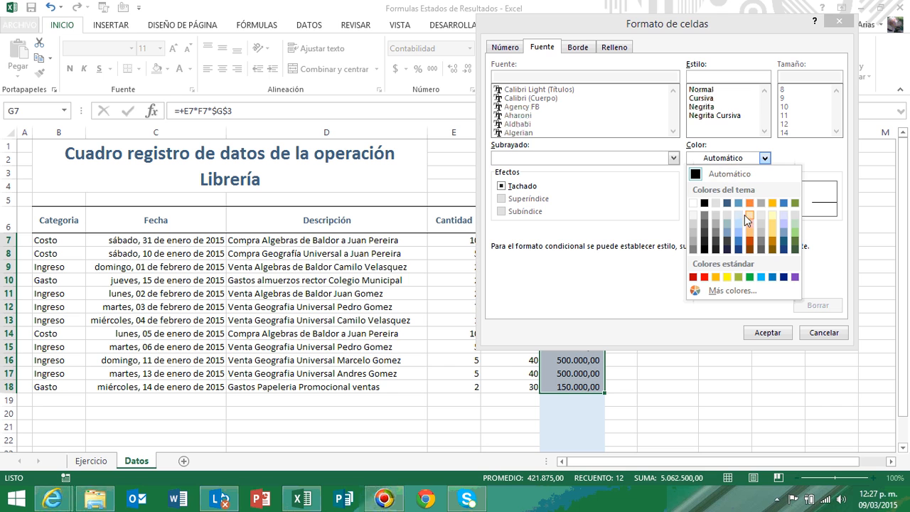
{"action": "left_click", "coordinate": [694, 203]}
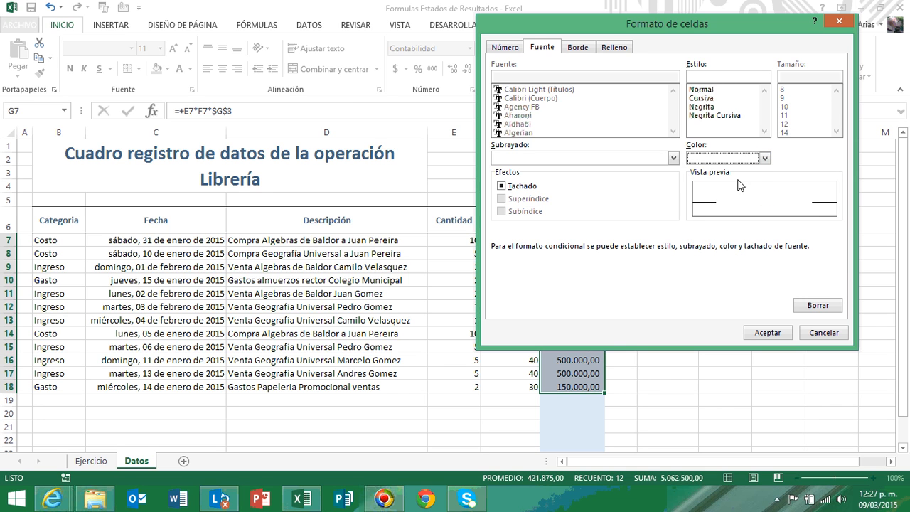
{"action": "left_click", "coordinate": [616, 47]}
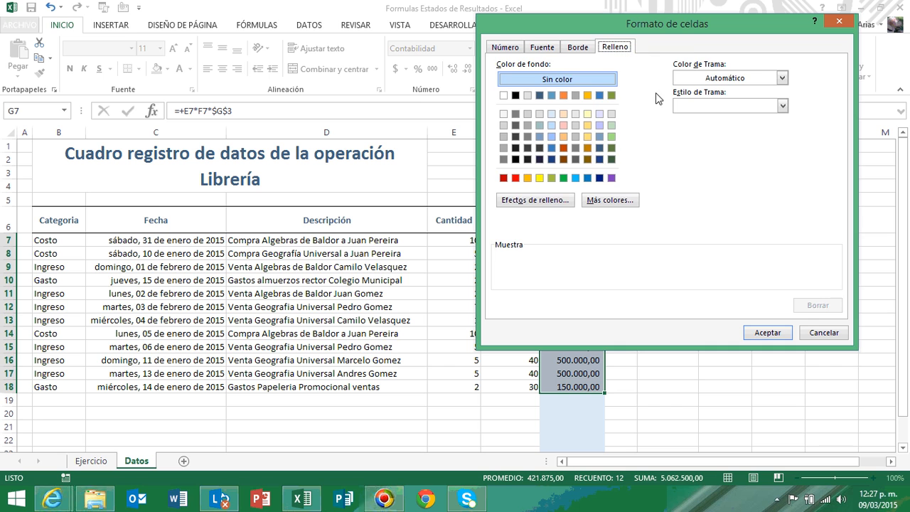
{"action": "left_click", "coordinate": [552, 159]}
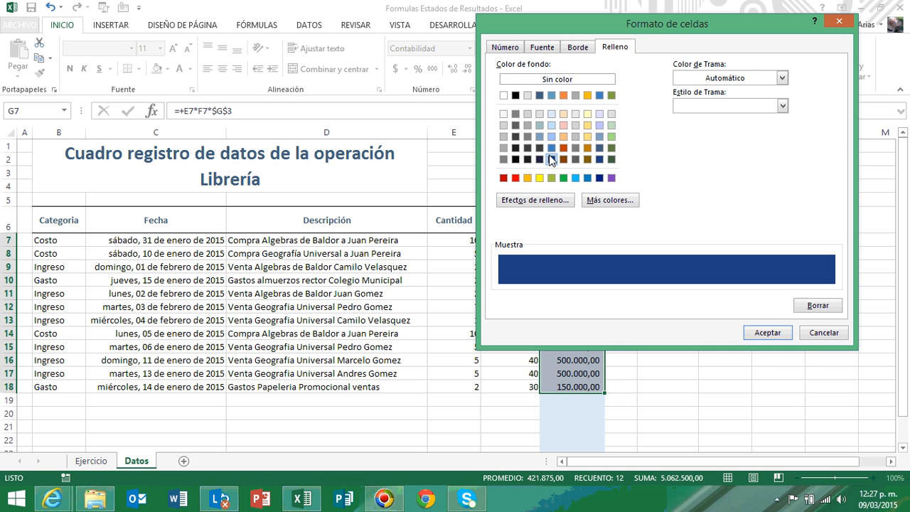
{"action": "left_click", "coordinate": [774, 335]}
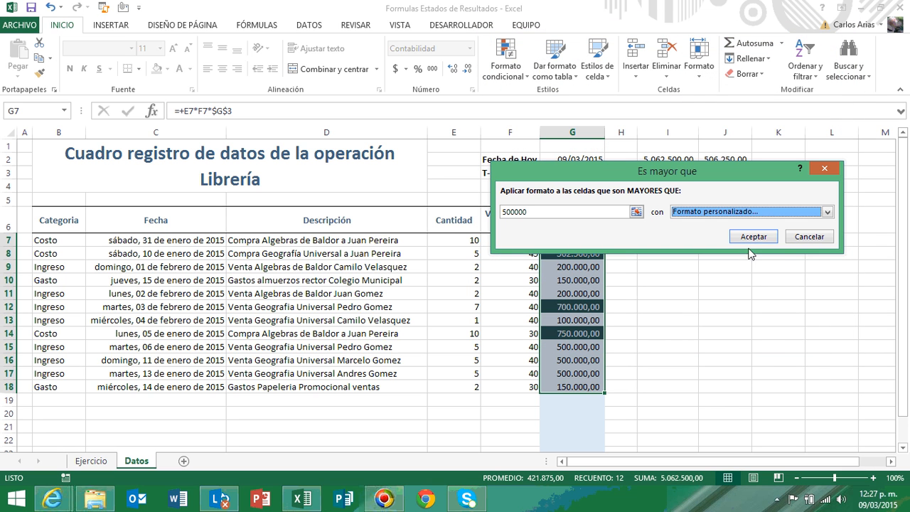
{"action": "left_click", "coordinate": [754, 238]}
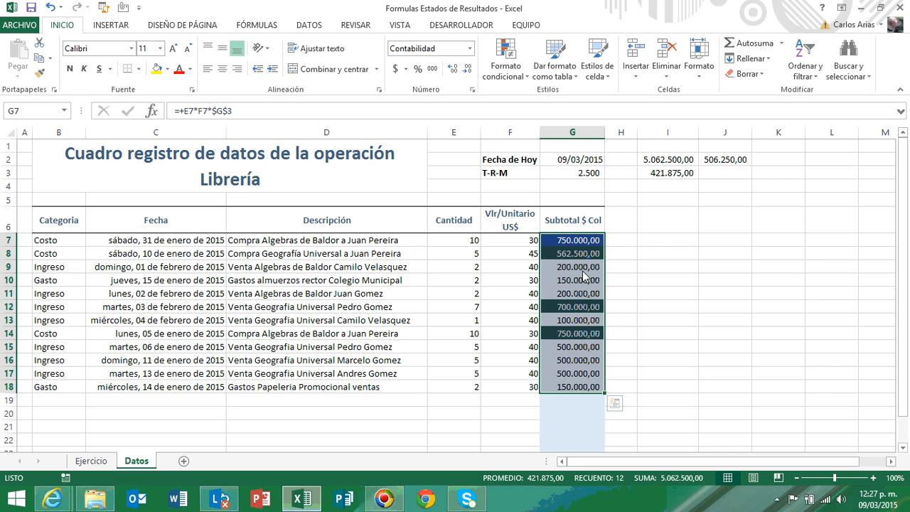
{"action": "scroll", "coordinate": [583, 271], "scroll_direction": "down", "scroll_amount": 1}
{"action": "scroll", "coordinate": [582, 271], "scroll_direction": "up", "scroll_amount": 1}
{"action": "left_click", "coordinate": [501, 53]}
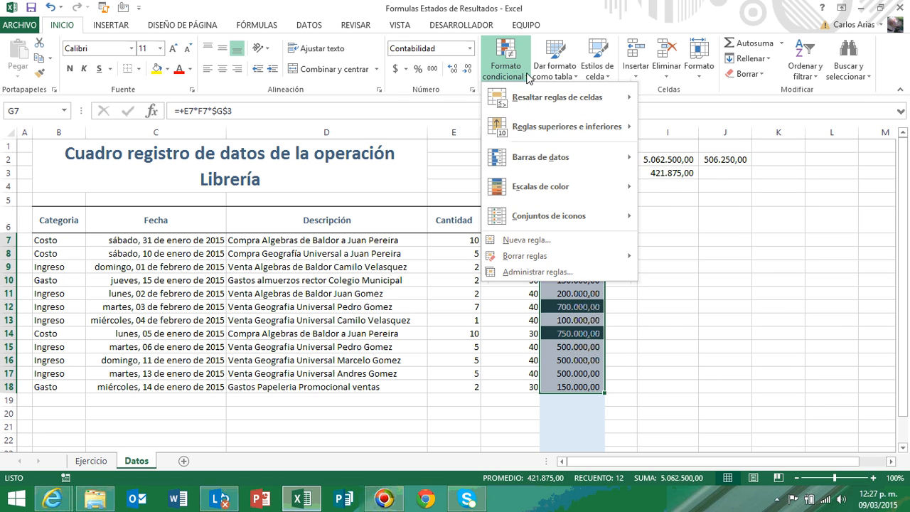
{"action": "mouse_move", "coordinate": [576, 111]}
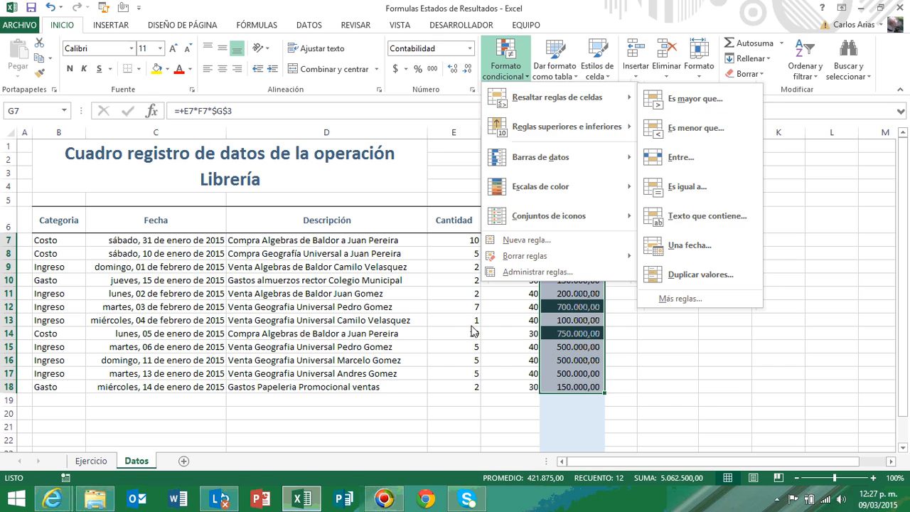
{"action": "left_click", "coordinate": [688, 335]}
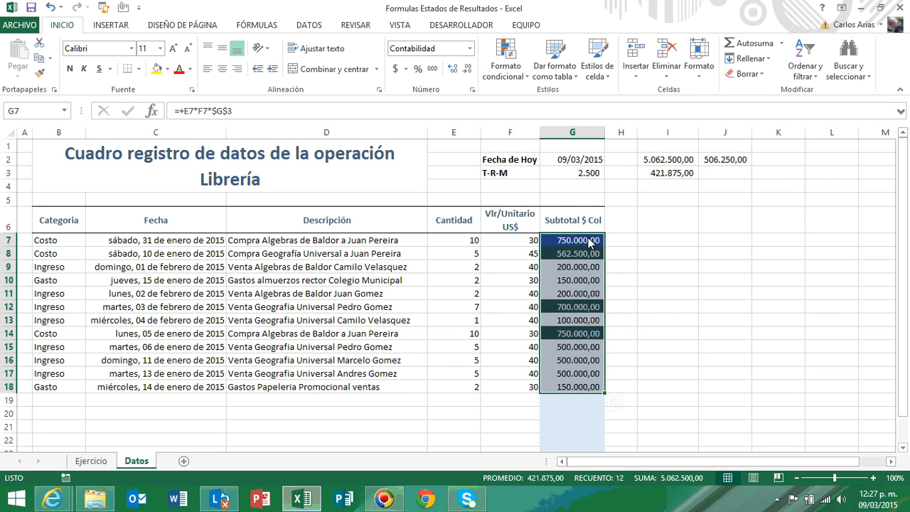
{"action": "left_click", "coordinate": [680, 320]}
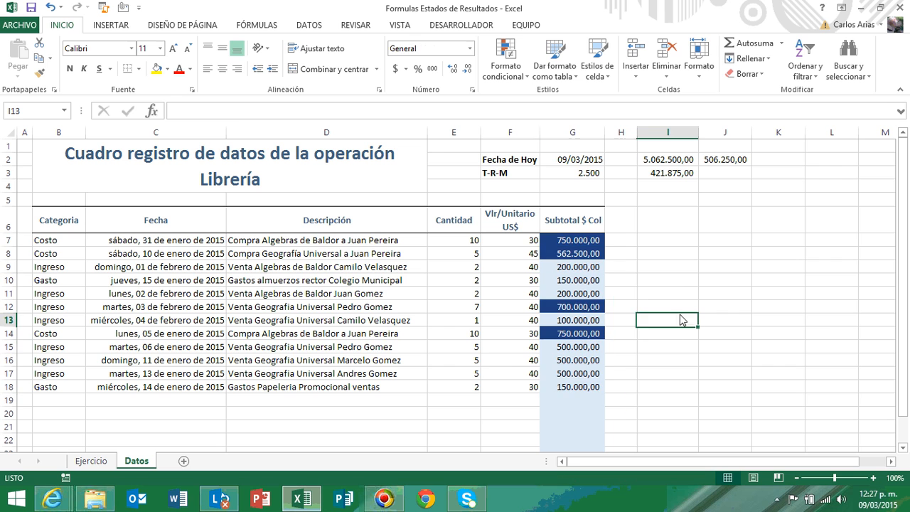
- Delete the greater-than-500000 conditional formatting rule from the subtotals in G7:G18
{"action": "left_click", "coordinate": [597, 243]}
{"action": "left_click_drag", "start_coordinate": [597, 248], "coordinate": [562, 395]}
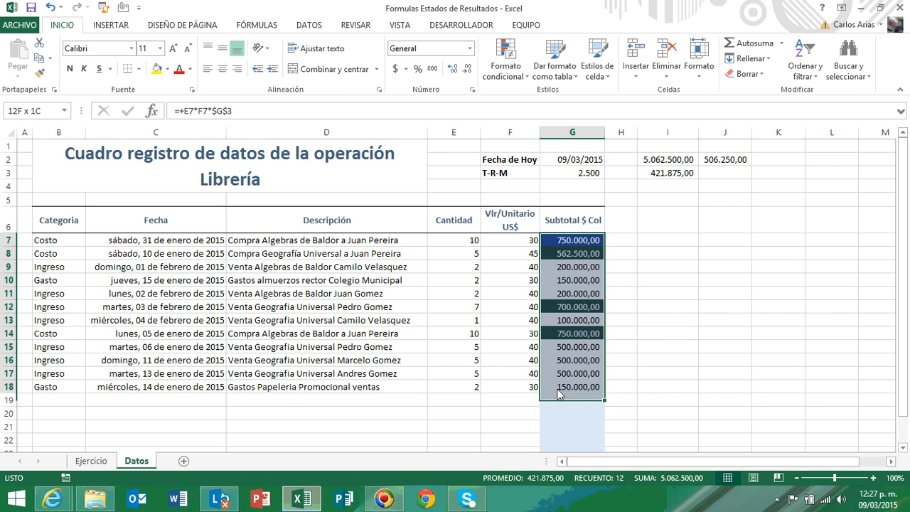
{"action": "left_click", "coordinate": [527, 83]}
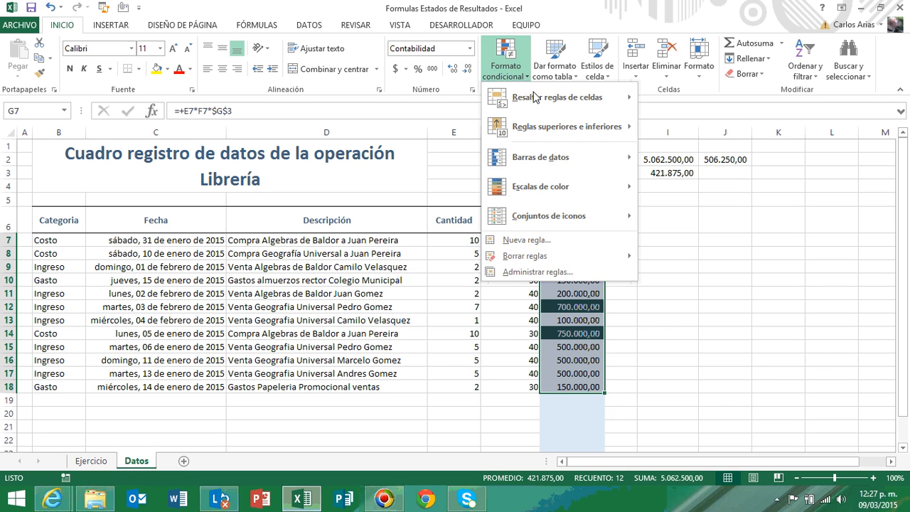
{"action": "left_click", "coordinate": [562, 279]}
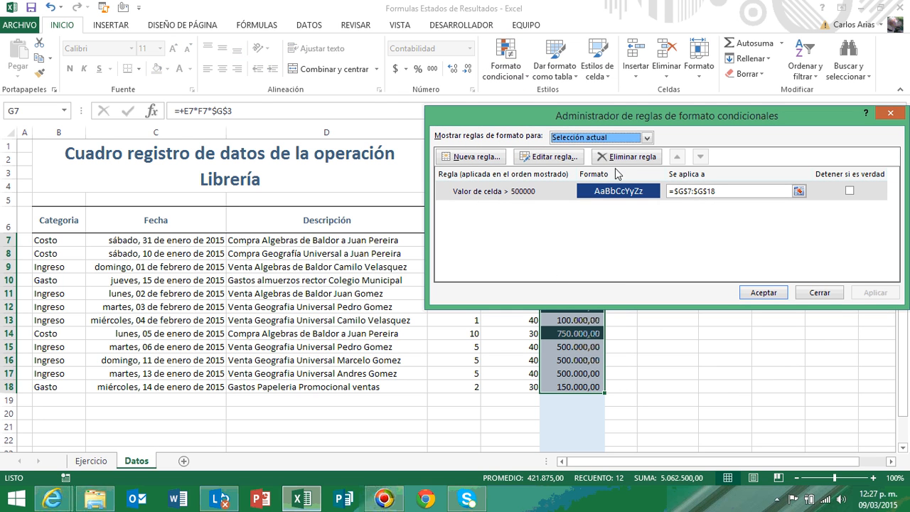
{"action": "left_click", "coordinate": [623, 164]}
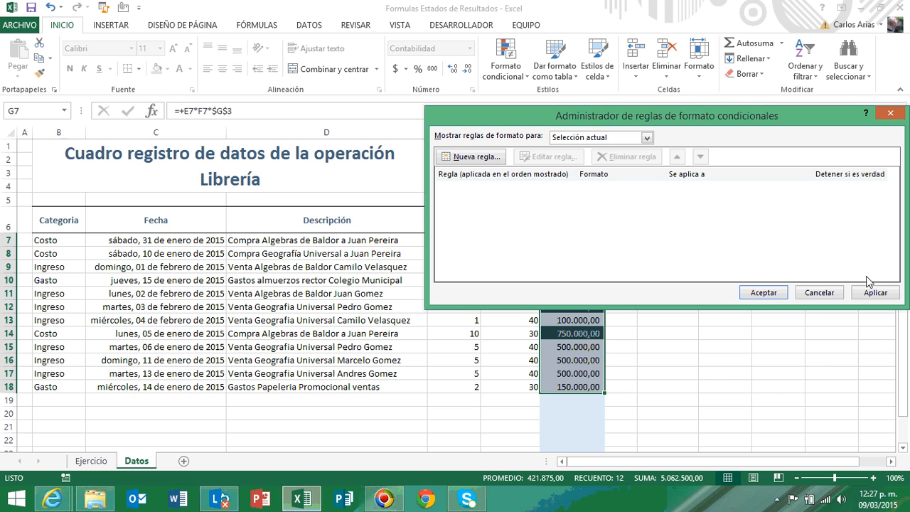
{"action": "left_click", "coordinate": [766, 294]}
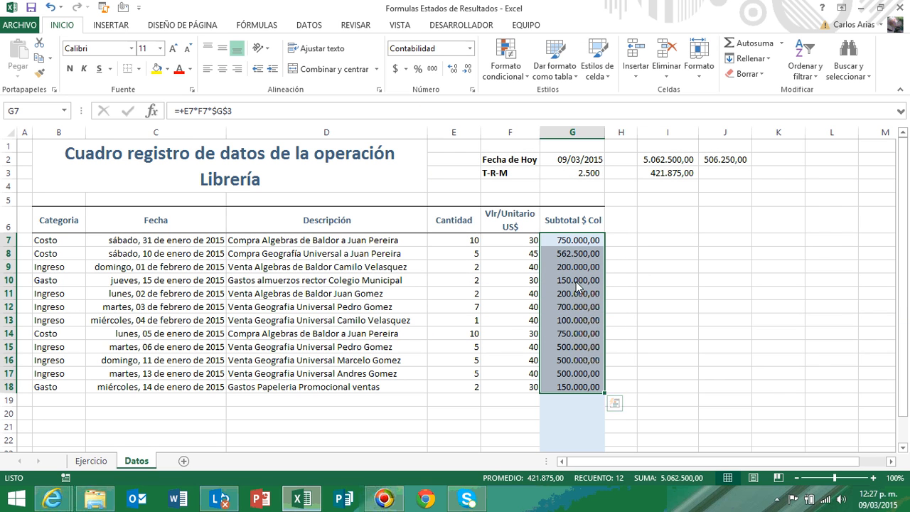
- Start a Less Than highlight rule on the subtotals in G7:G18 with a threshold of 500000
{"action": "left_click", "coordinate": [526, 77]}
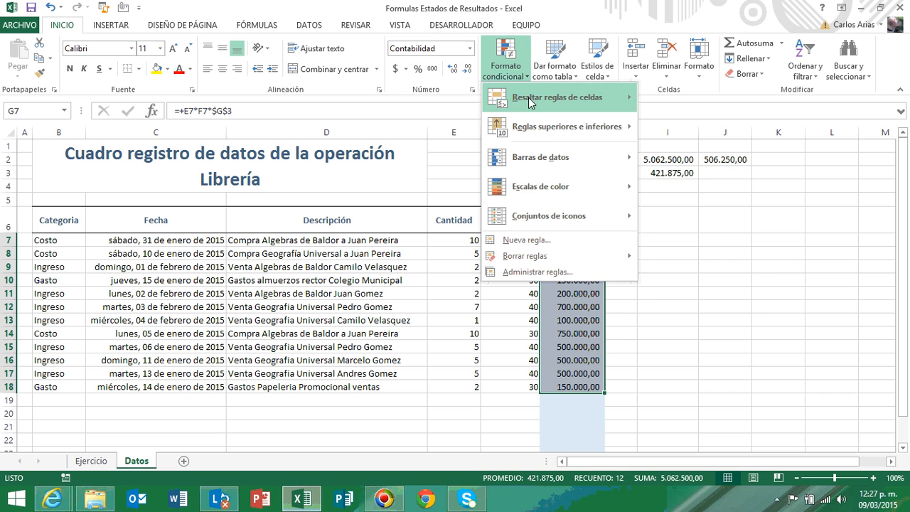
{"action": "mouse_move", "coordinate": [530, 103]}
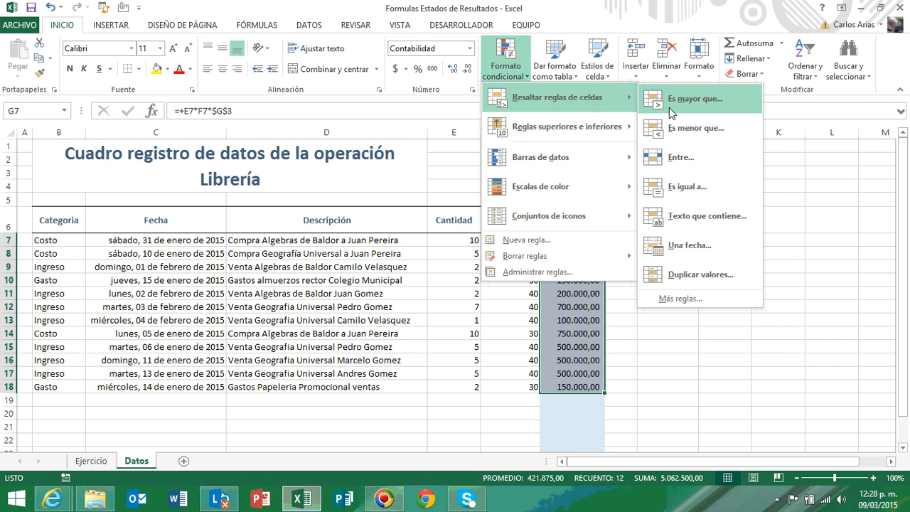
{"action": "left_click", "coordinate": [683, 130]}
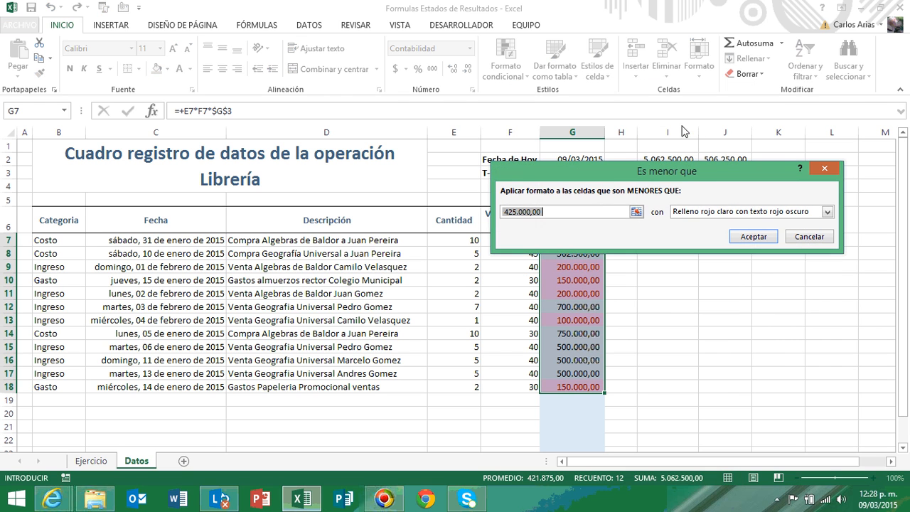
{"action": "left_click", "coordinate": [637, 213]}
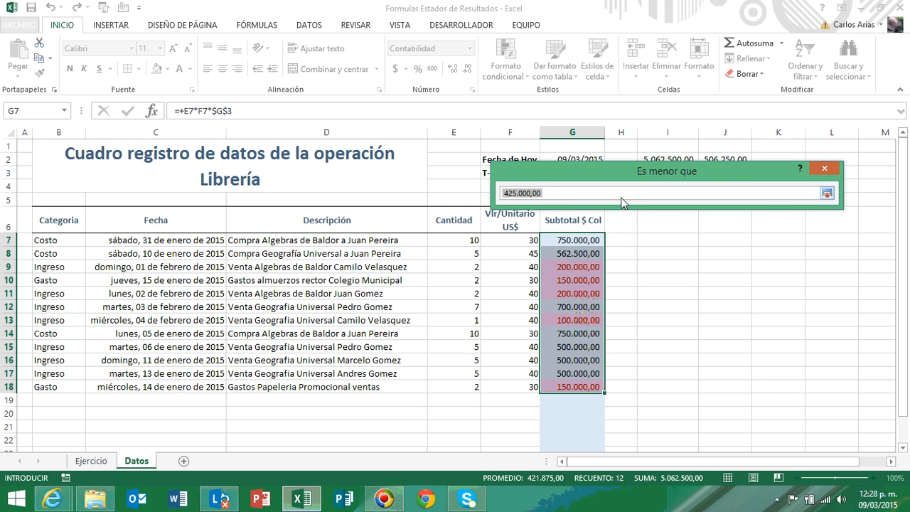
{"action": "left_click", "coordinate": [620, 198]}
{"action": "left_click_drag", "start_coordinate": [620, 193], "coordinate": [391, 183]}
{"action": "type", "text": "5"}
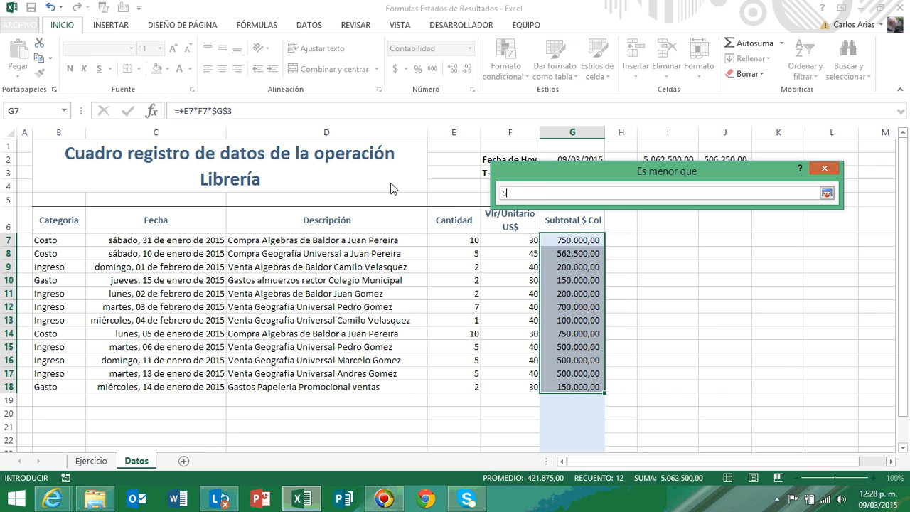
{"action": "type", "text": "00000"}
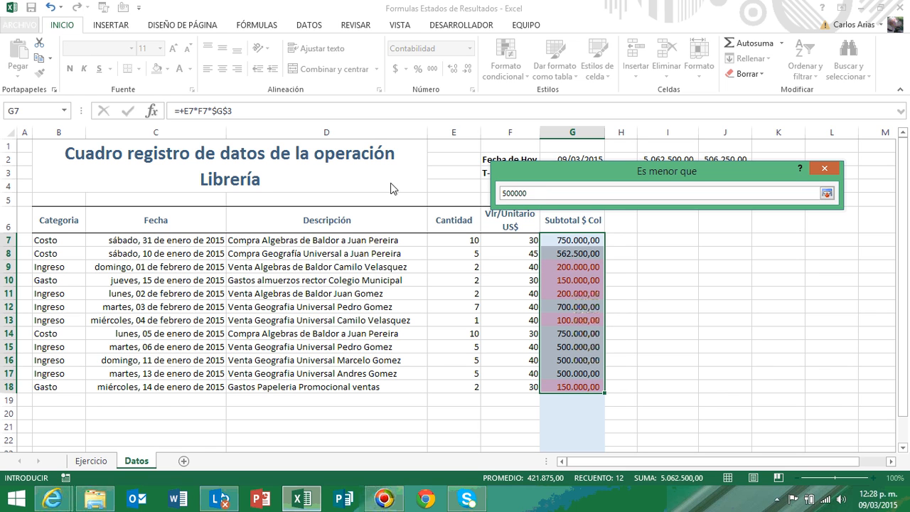
{"action": "left_click", "coordinate": [829, 193]}
- Give the less-than rule a custom format with bold orange font and medium blue fill, and apply it to the subtotals
{"action": "left_click", "coordinate": [827, 211]}
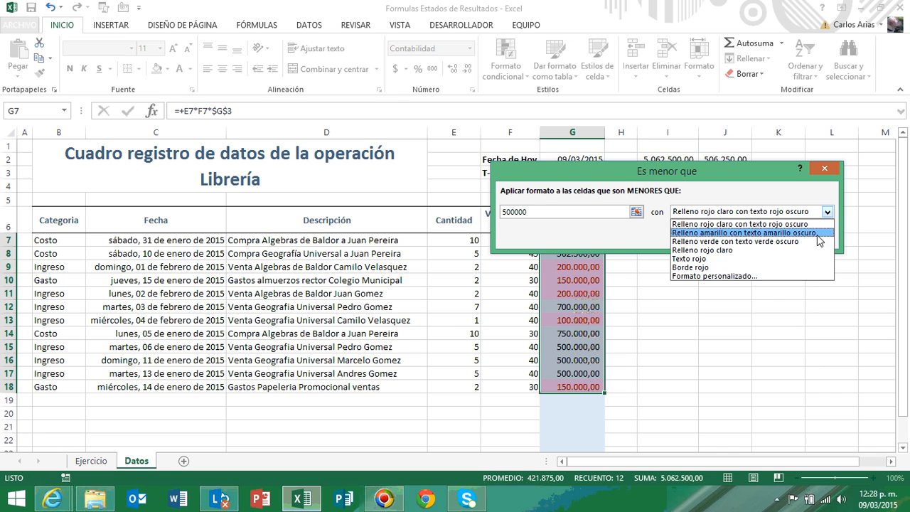
{"action": "left_click", "coordinate": [700, 276]}
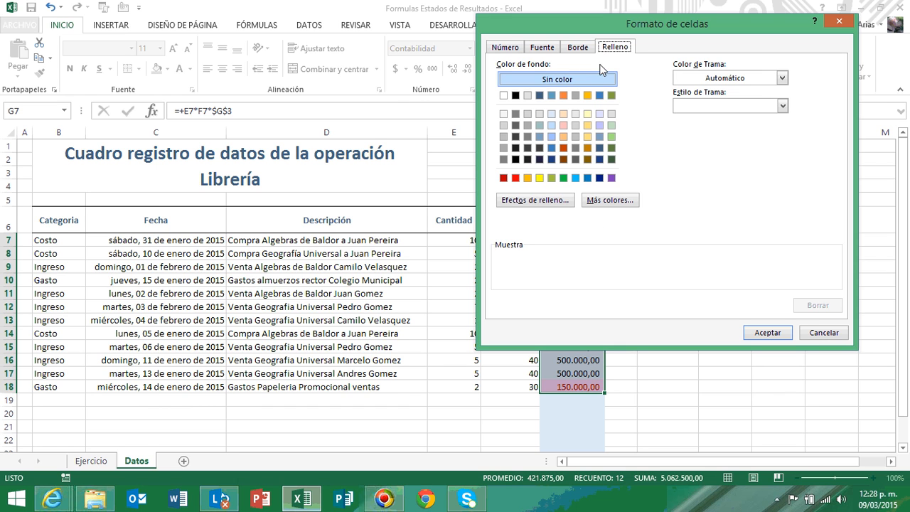
{"action": "left_click", "coordinate": [551, 95]}
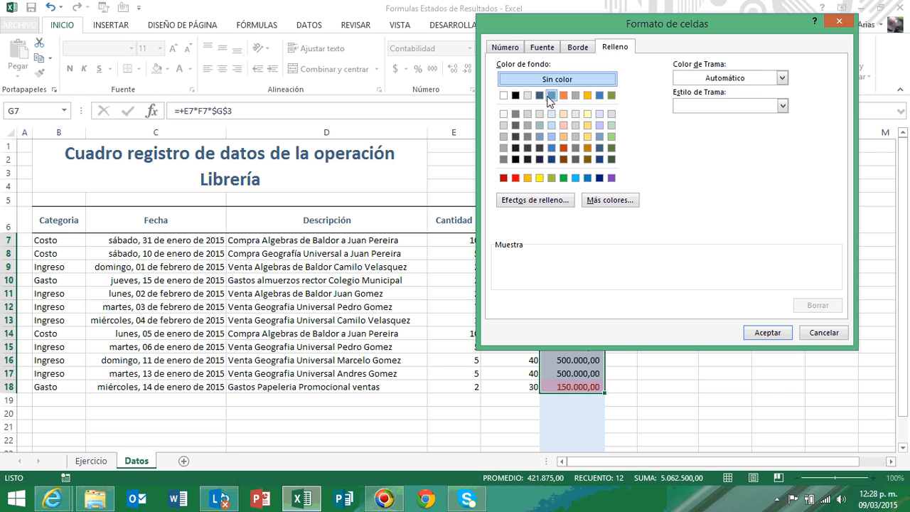
{"action": "left_click", "coordinate": [541, 47]}
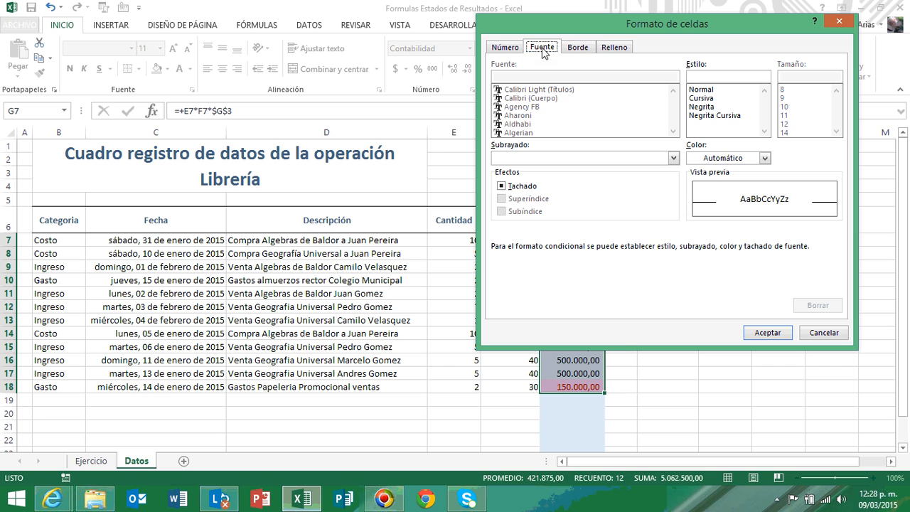
{"action": "left_click", "coordinate": [746, 162]}
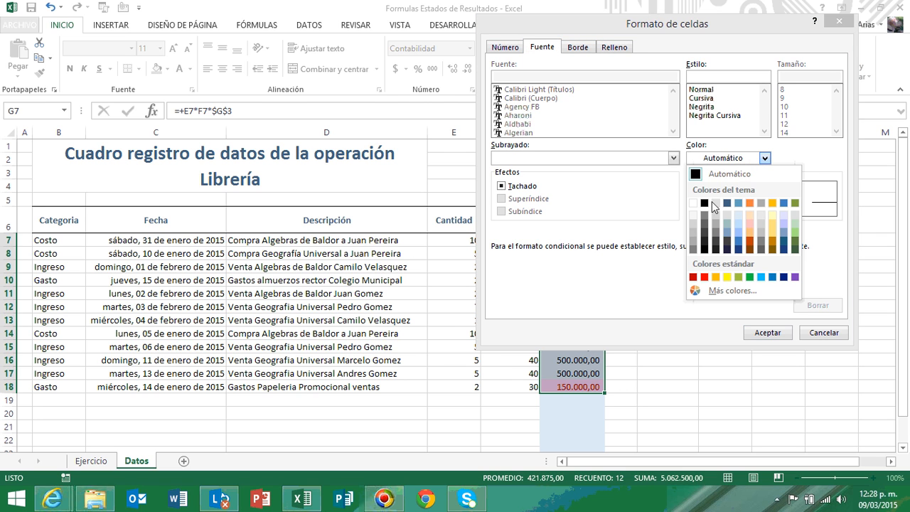
{"action": "left_click", "coordinate": [715, 277]}
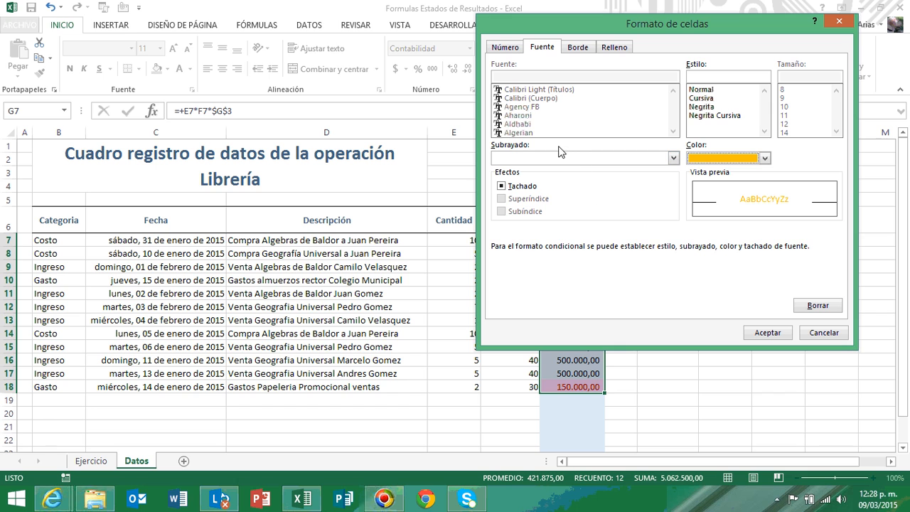
{"action": "left_click", "coordinate": [732, 107]}
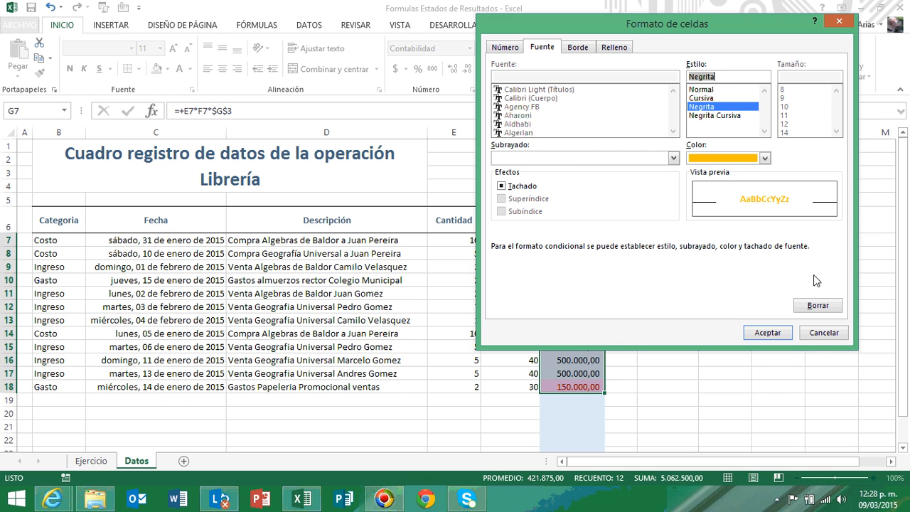
{"action": "left_click", "coordinate": [780, 332]}
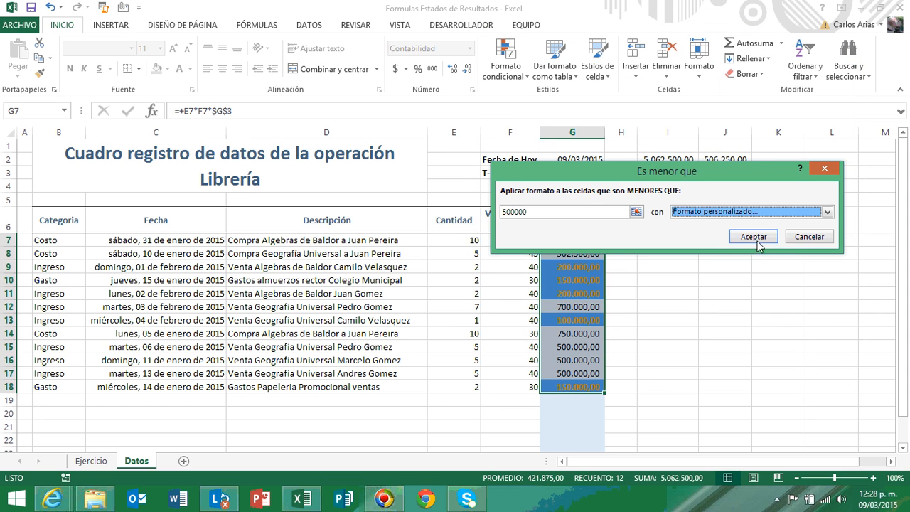
{"action": "left_click", "coordinate": [758, 241]}
{"action": "left_click", "coordinate": [667, 292]}
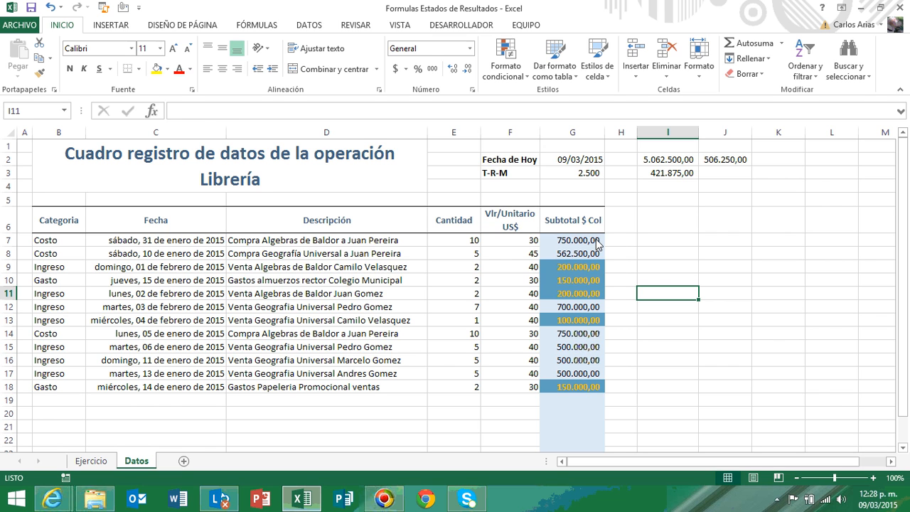
{"action": "left_click_drag", "start_coordinate": [596, 246], "coordinate": [561, 386]}
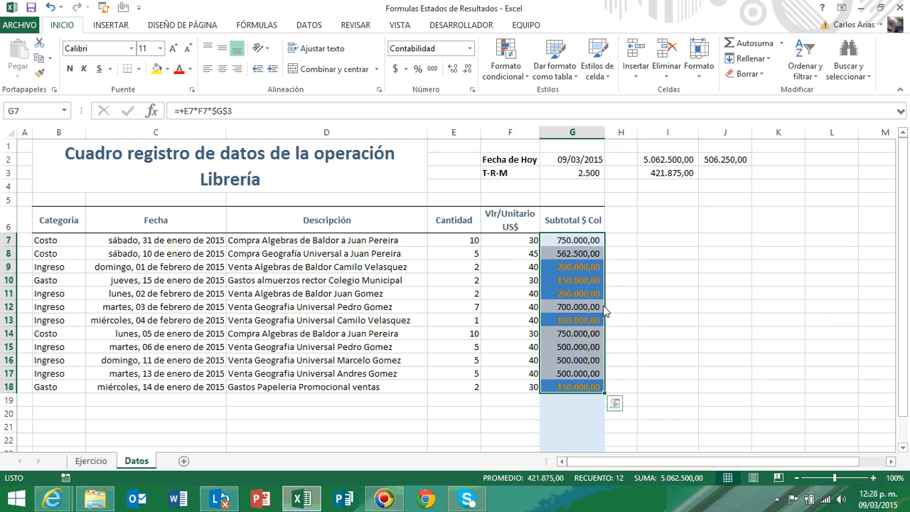
{"action": "left_click", "coordinate": [522, 77]}
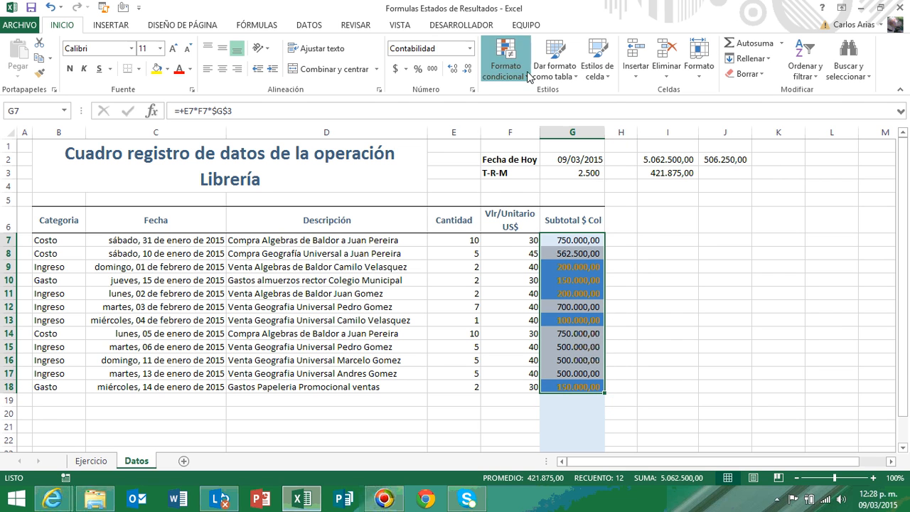
{"action": "mouse_move", "coordinate": [558, 116]}
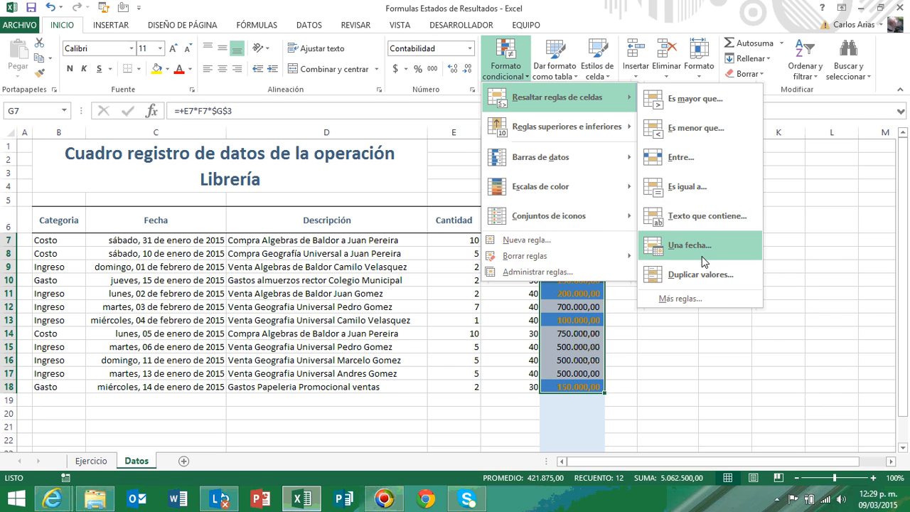
{"action": "left_click", "coordinate": [803, 243]}
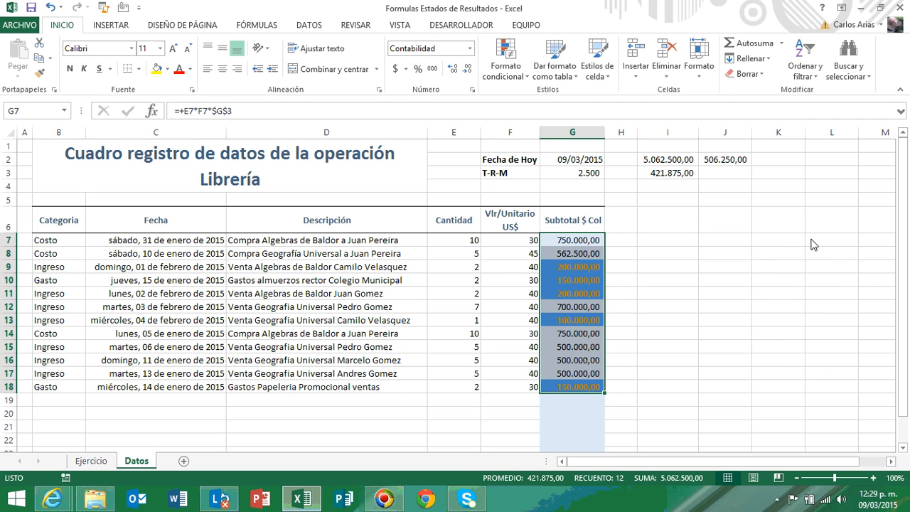
- Start a date highlight rule on the Fecha column (C) for dates in the previous month (Mes pasado)
{"action": "left_click", "coordinate": [183, 138]}
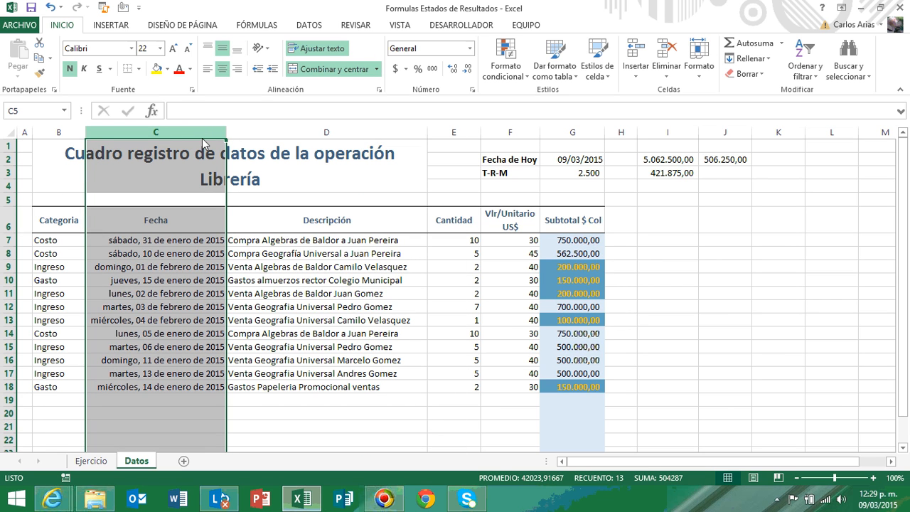
{"action": "left_click_drag", "start_coordinate": [203, 142], "coordinate": [242, 137]}
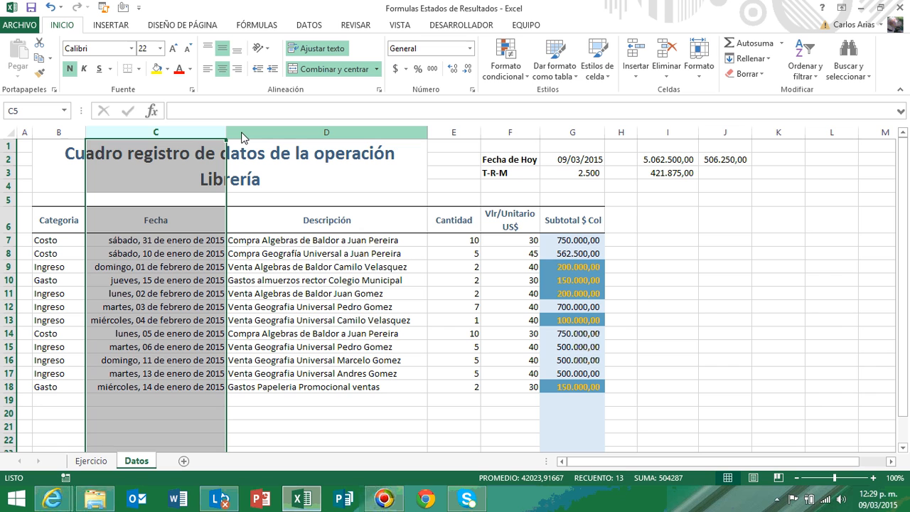
{"action": "left_click", "coordinate": [526, 76]}
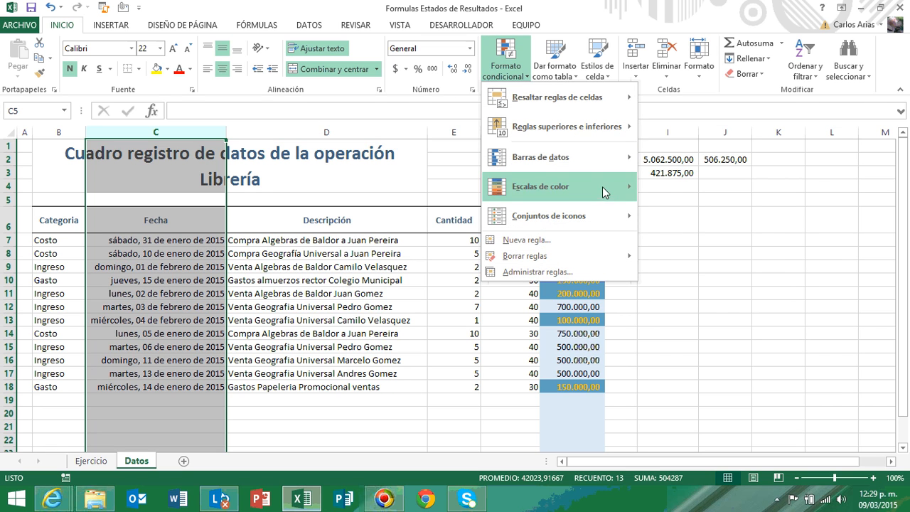
{"action": "mouse_move", "coordinate": [616, 111]}
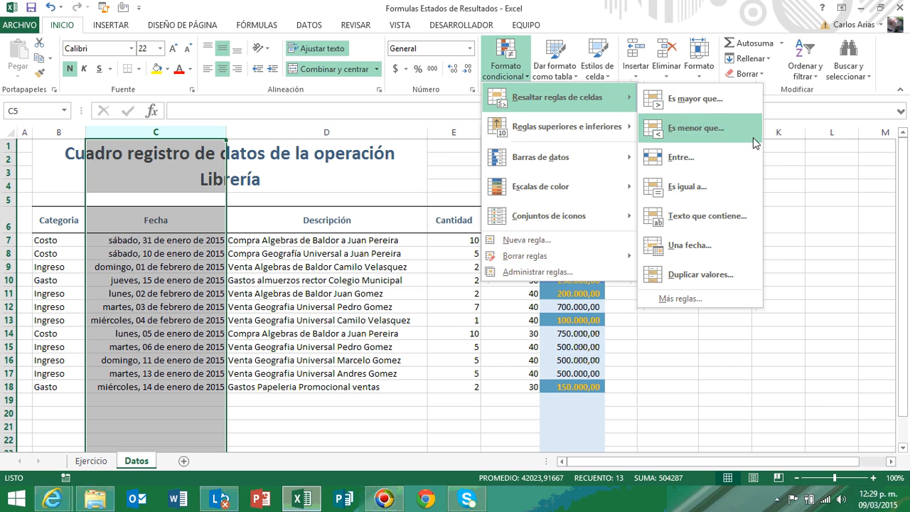
{"action": "left_click", "coordinate": [684, 260]}
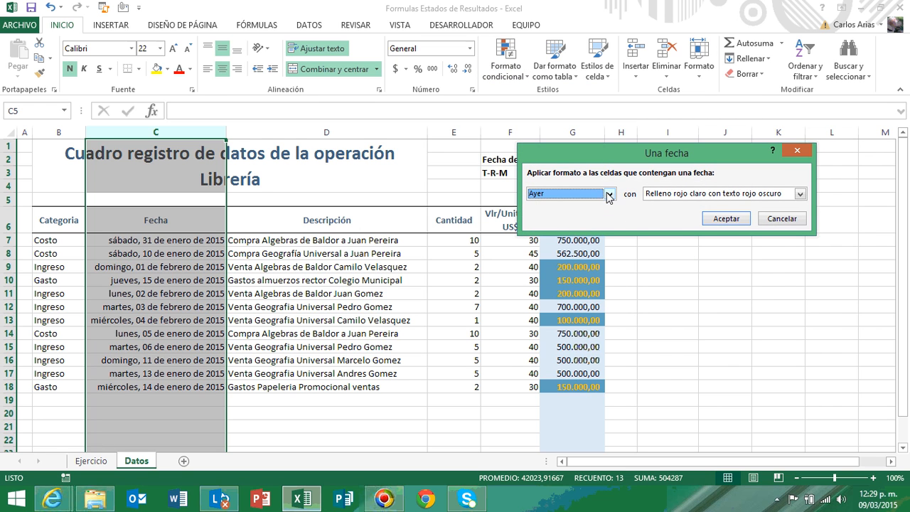
{"action": "left_click", "coordinate": [609, 193]}
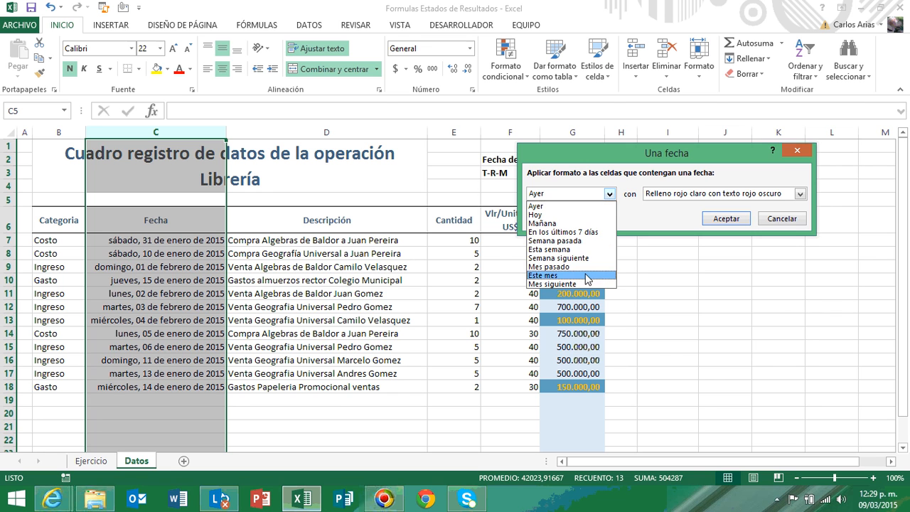
{"action": "left_click", "coordinate": [587, 267]}
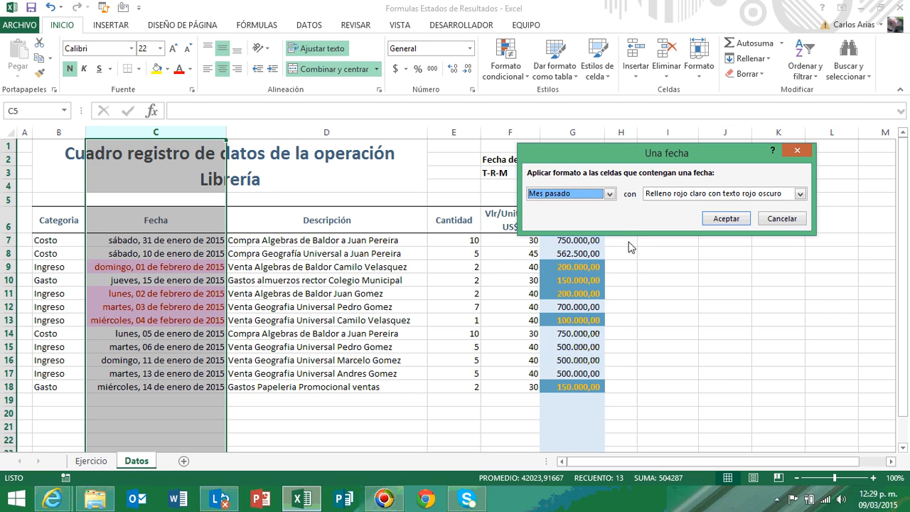
- Give the Mes pasado date rule a custom format with gold font and medium blue fill
{"action": "left_click", "coordinate": [720, 194]}
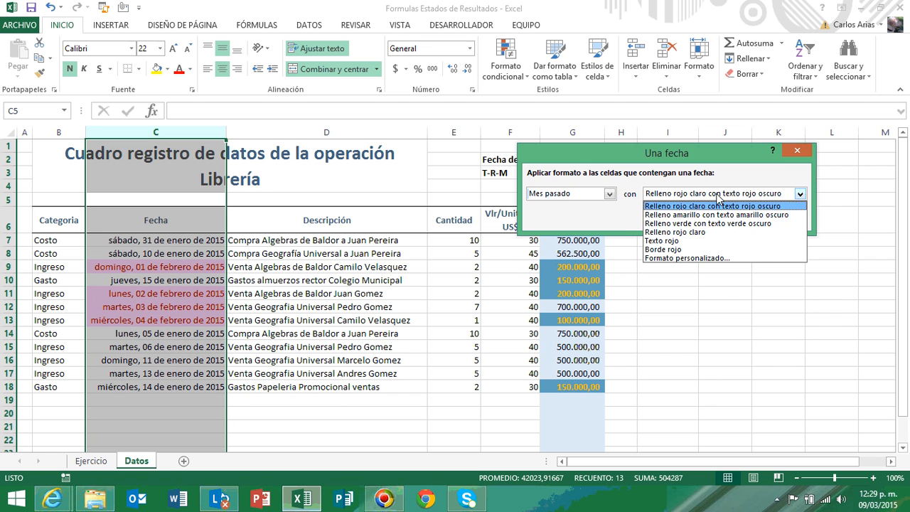
{"action": "left_click", "coordinate": [673, 258]}
{"action": "left_click", "coordinate": [725, 158]}
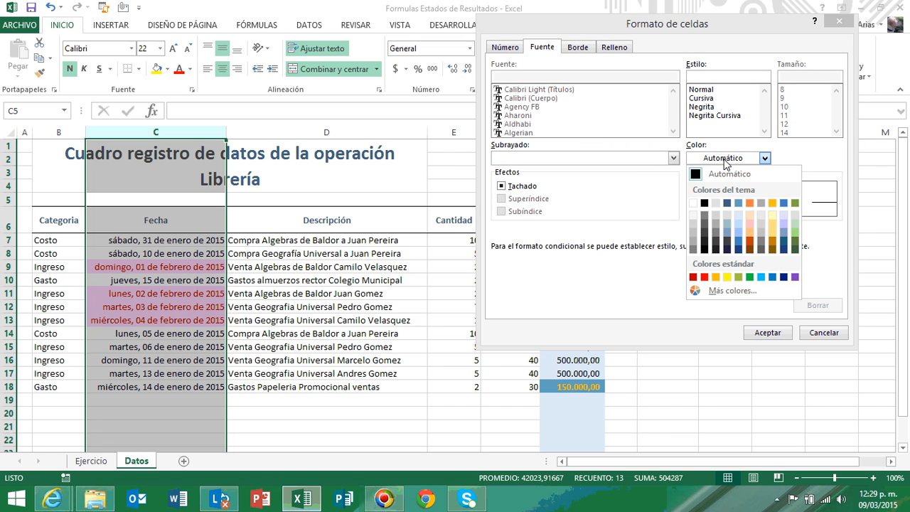
{"action": "left_click", "coordinate": [772, 203]}
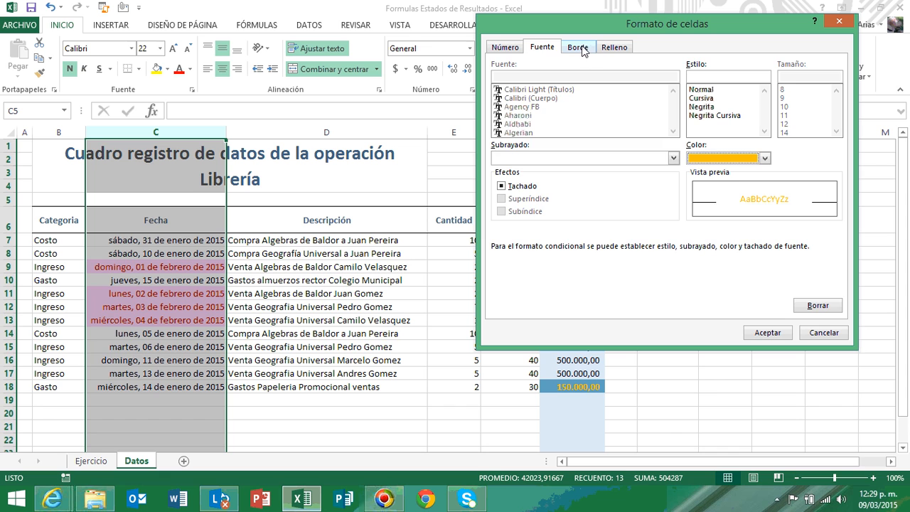
{"action": "left_click", "coordinate": [613, 48]}
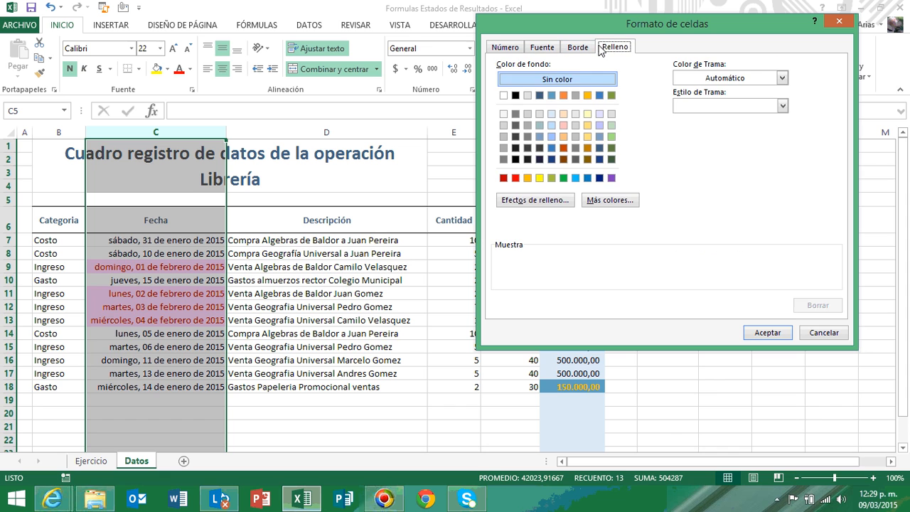
{"action": "left_click", "coordinate": [552, 95]}
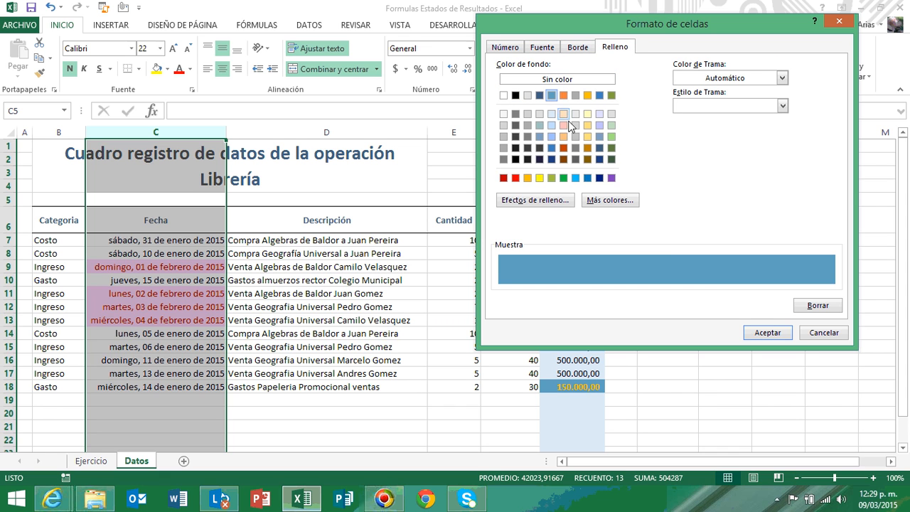
{"action": "left_click", "coordinate": [768, 332]}
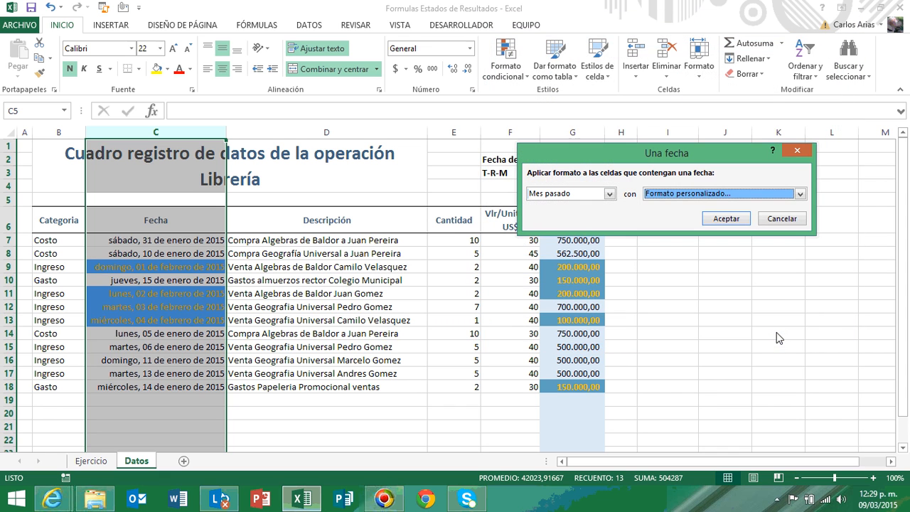
- Redefine the date rule's custom format with bold (Negrita) font style
{"action": "left_click", "coordinate": [734, 195]}
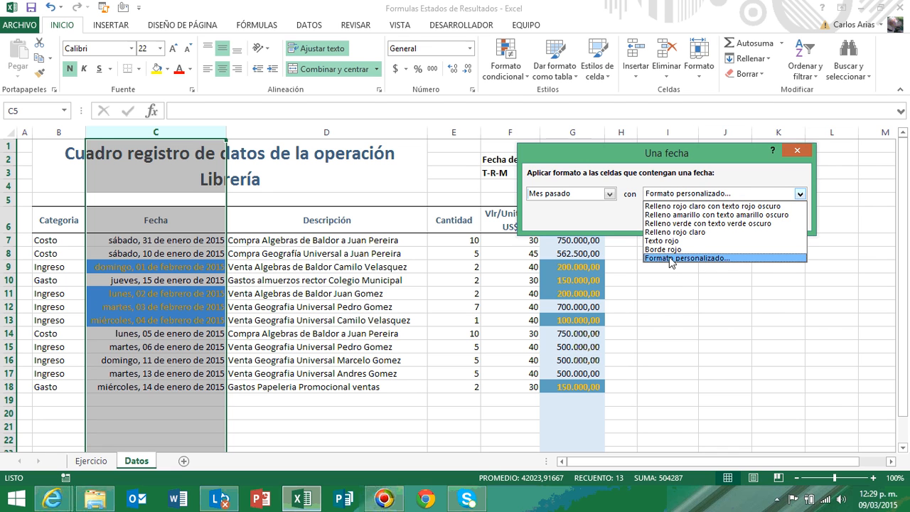
{"action": "left_click", "coordinate": [671, 258]}
{"action": "left_click", "coordinate": [552, 47]}
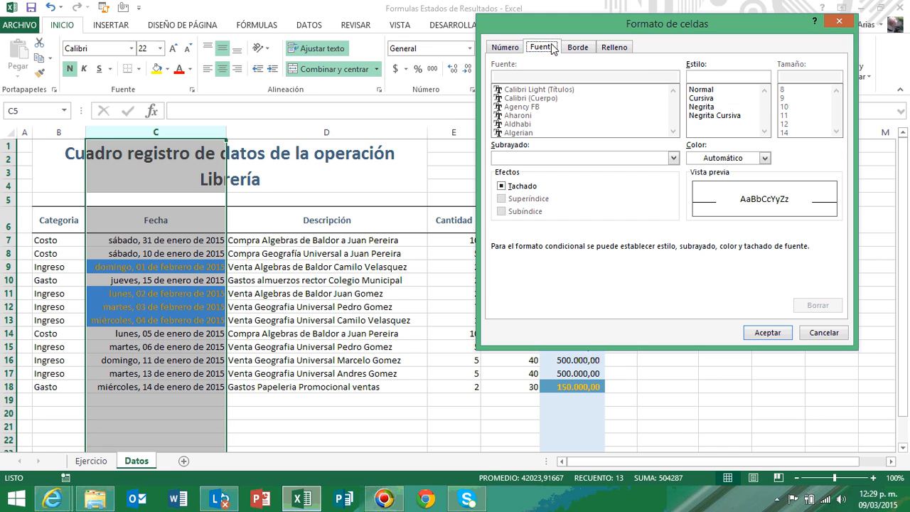
{"action": "left_click", "coordinate": [730, 107]}
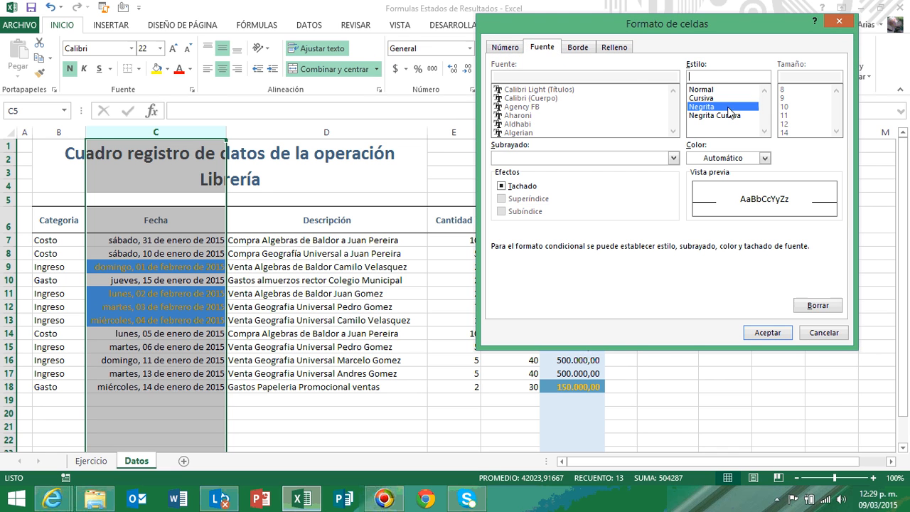
{"action": "left_click", "coordinate": [767, 333]}
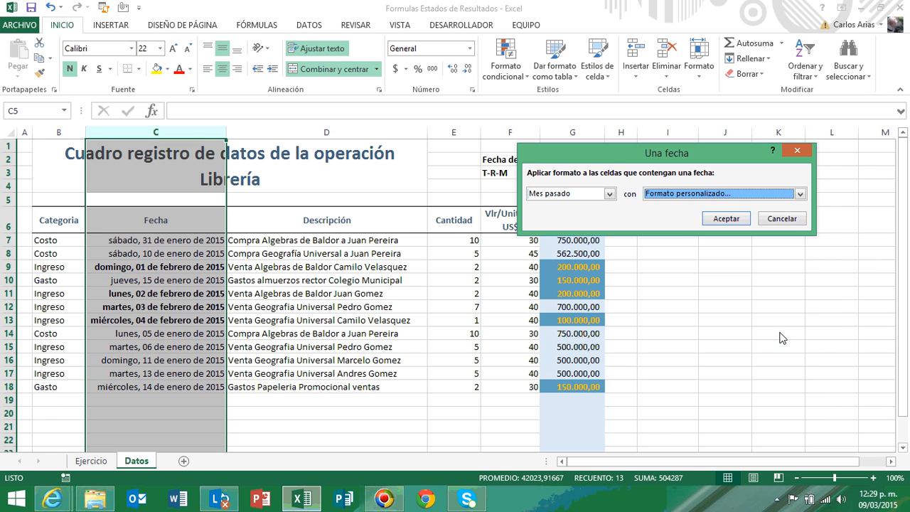
- Redefine the date rule's custom format with white font and medium blue fill
{"action": "left_click", "coordinate": [747, 195]}
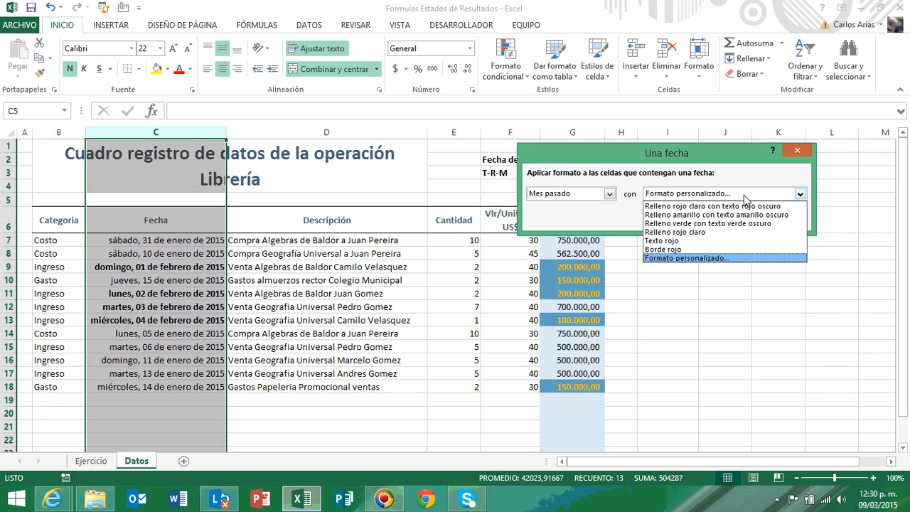
{"action": "left_click", "coordinate": [652, 258]}
{"action": "left_click", "coordinate": [723, 157]}
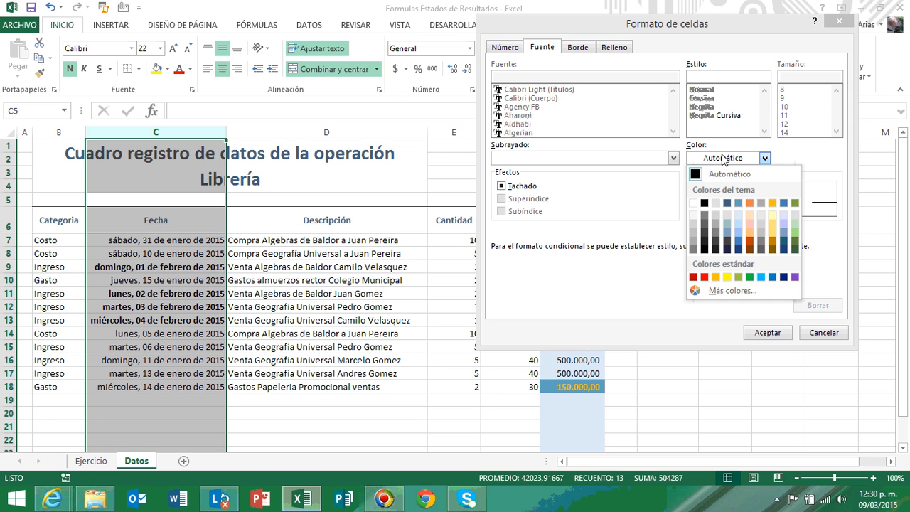
{"action": "left_click", "coordinate": [693, 203]}
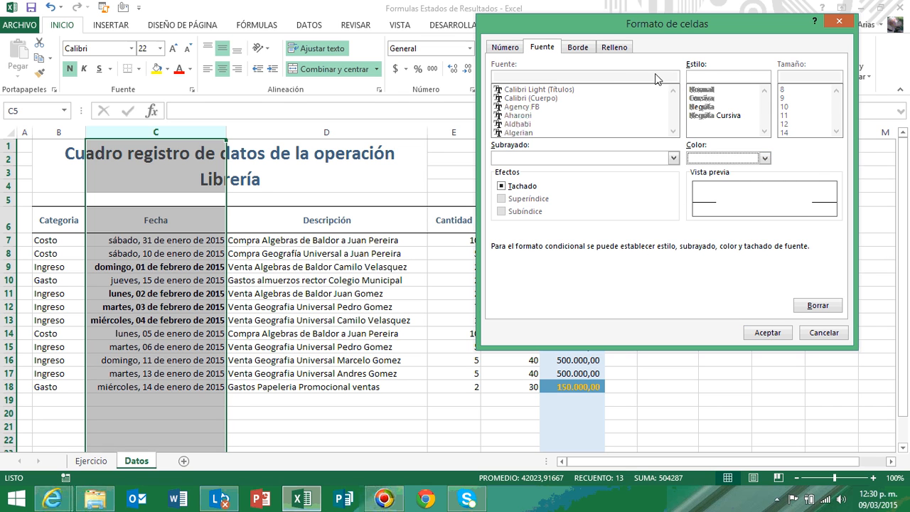
{"action": "left_click", "coordinate": [615, 47]}
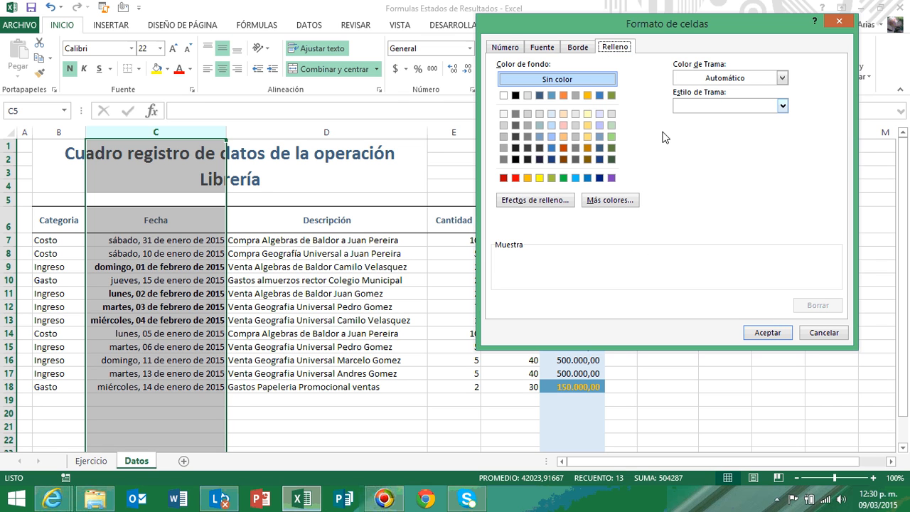
{"action": "left_click", "coordinate": [551, 95]}
{"action": "left_click", "coordinate": [762, 335]}
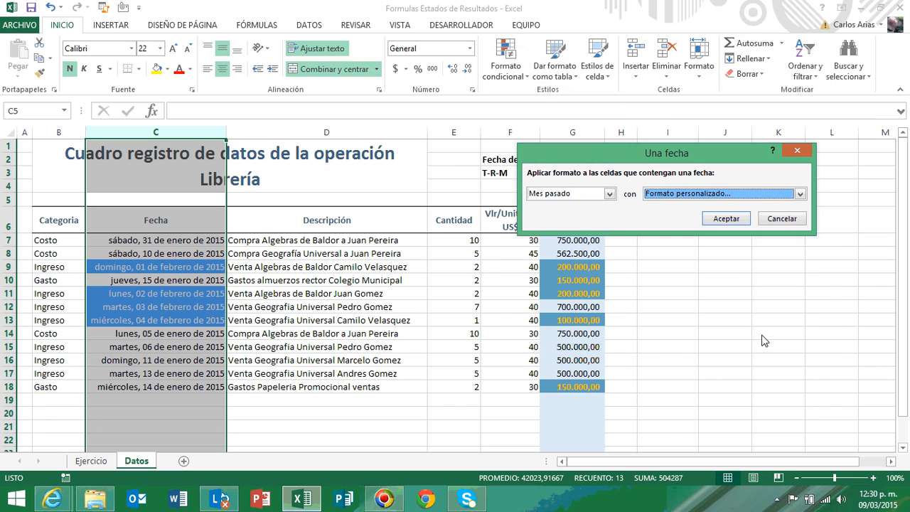
- Apply the Mes pasado date rule with its custom format to the Fecha column
{"action": "left_click", "coordinate": [728, 219]}
{"action": "left_click", "coordinate": [346, 374]}
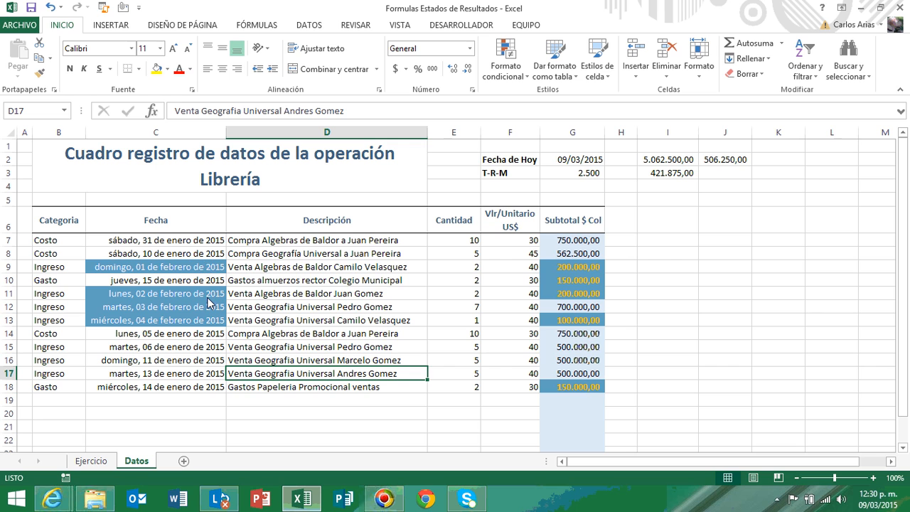
{"action": "left_click", "coordinate": [211, 281]}
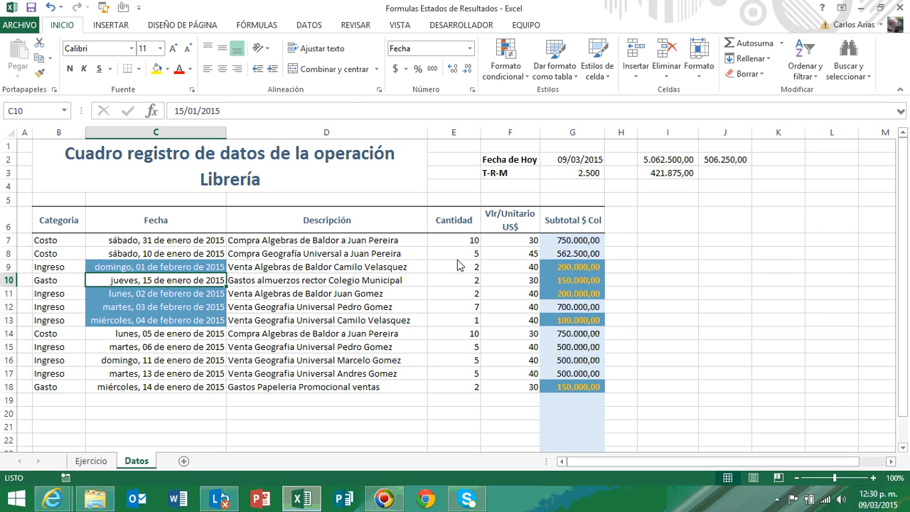
{"action": "left_click", "coordinate": [398, 326]}
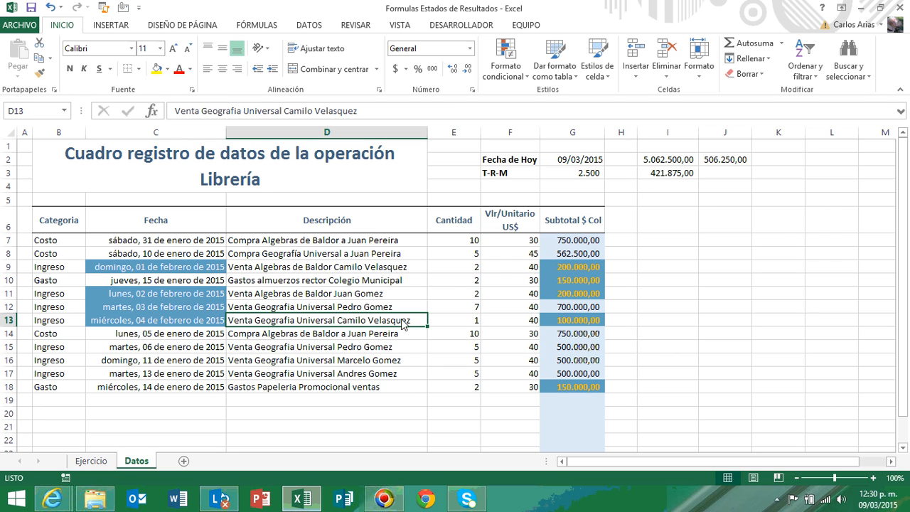
- Apply a 10 inferiores rule with Relleno rojo claro con texto rojo oscuro to the Cantidad values in E7:E18
{"action": "left_click", "coordinate": [476, 241]}
{"action": "left_click_drag", "start_coordinate": [476, 241], "coordinate": [444, 389]}
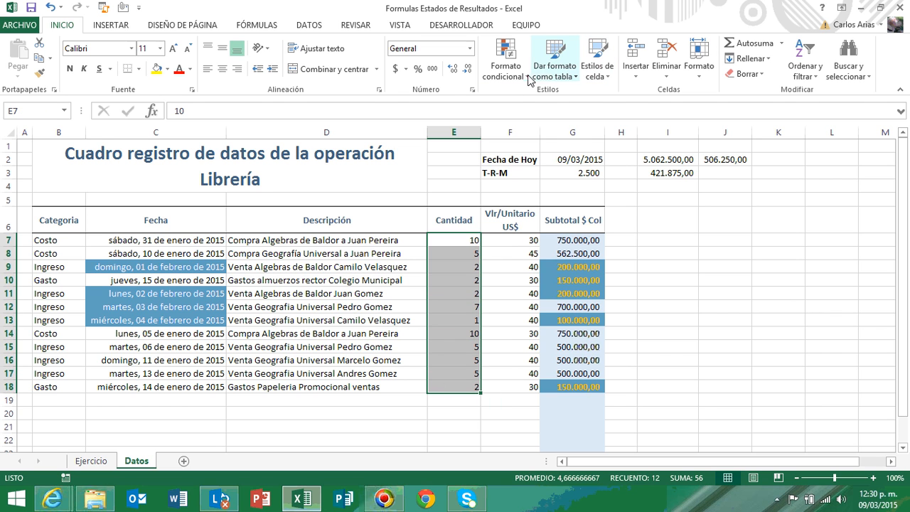
{"action": "left_click", "coordinate": [505, 70]}
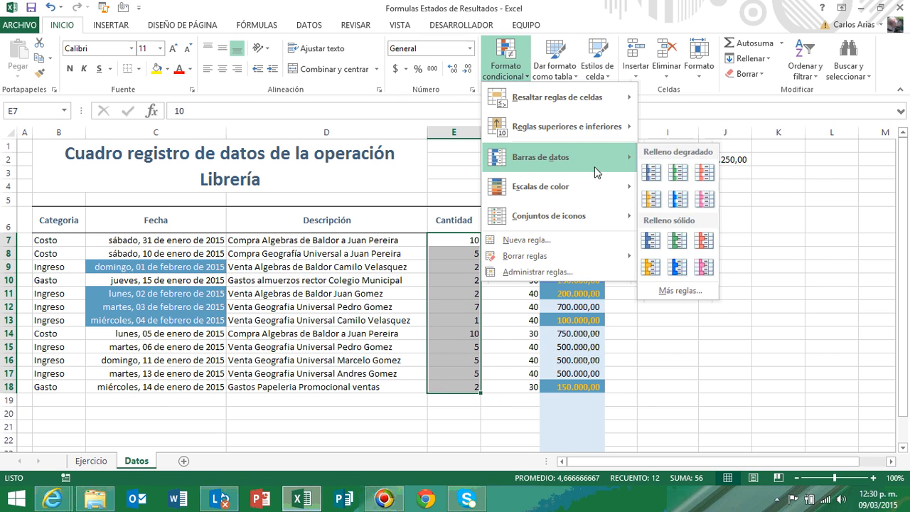
{"action": "mouse_move", "coordinate": [591, 110]}
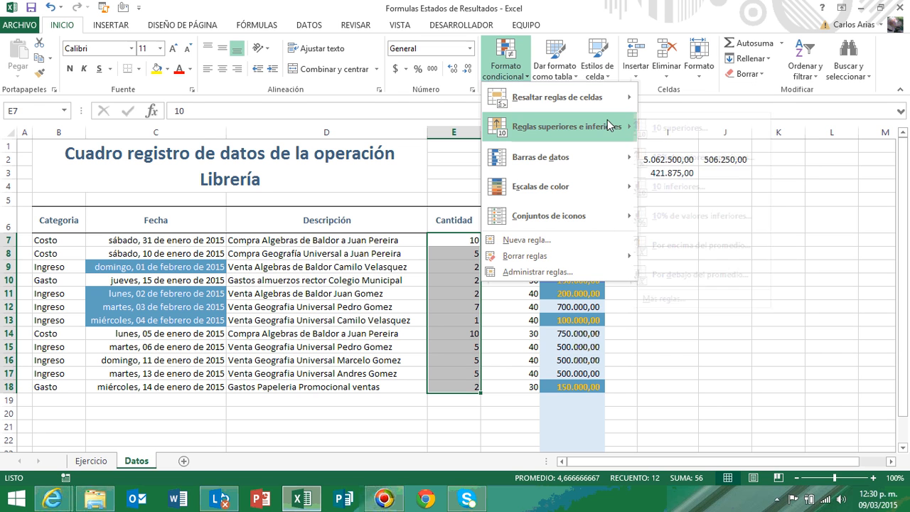
{"action": "mouse_move", "coordinate": [607, 131]}
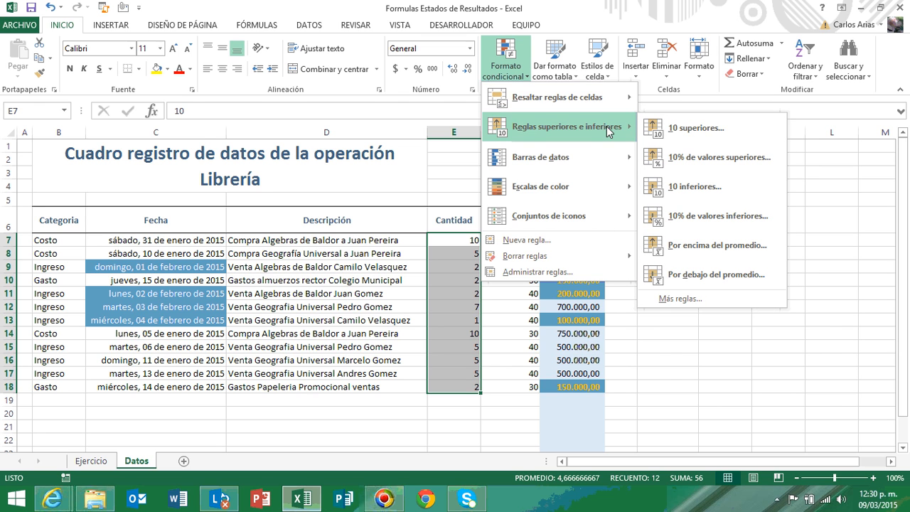
{"action": "left_click", "coordinate": [703, 193]}
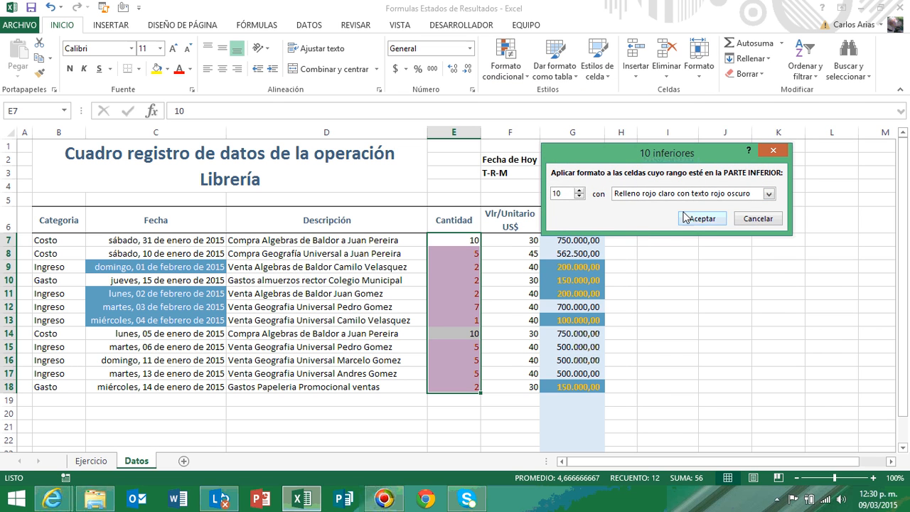
{"action": "left_click", "coordinate": [703, 218]}
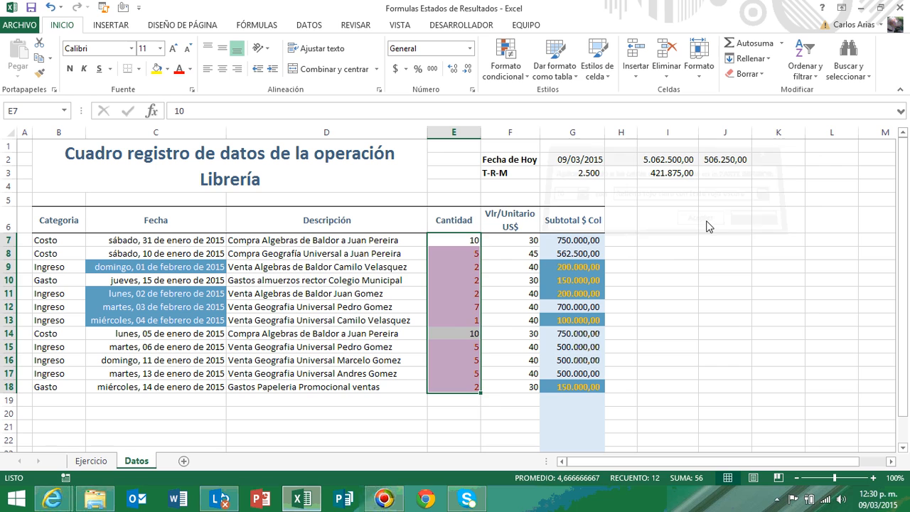
{"action": "left_click", "coordinate": [473, 321]}
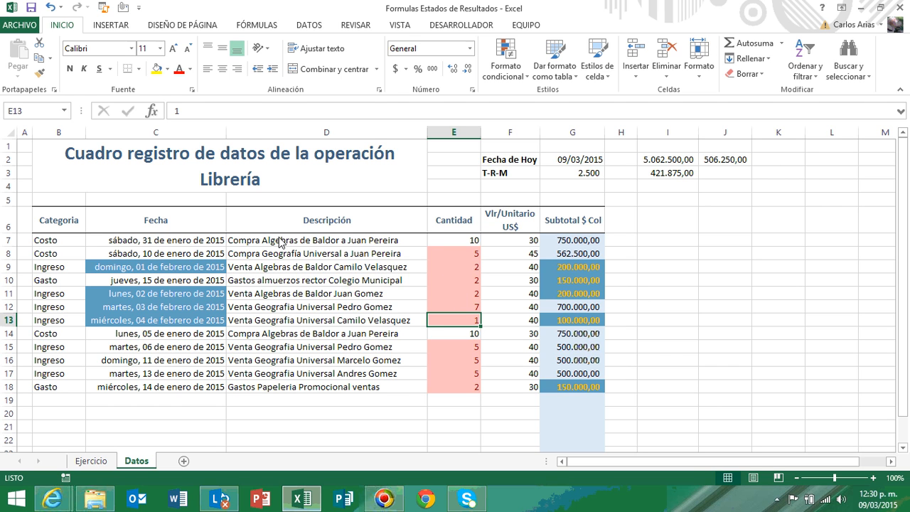
- Highlight the descriptions in D7:D18 that contain the text Gastos with Relleno rojo claro con texto rojo oscuro
{"action": "left_click_drag", "start_coordinate": [281, 239], "coordinate": [267, 393]}
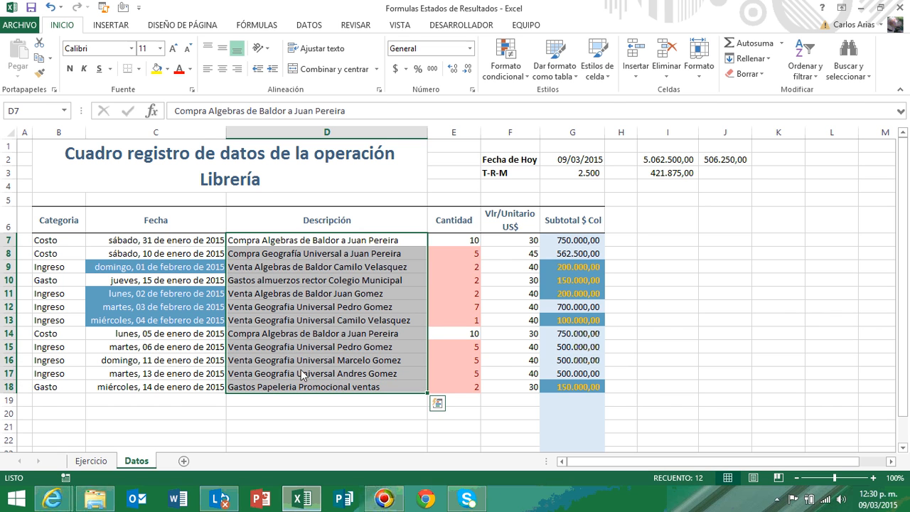
{"action": "left_click", "coordinate": [521, 78]}
{"action": "mouse_move", "coordinate": [537, 91]}
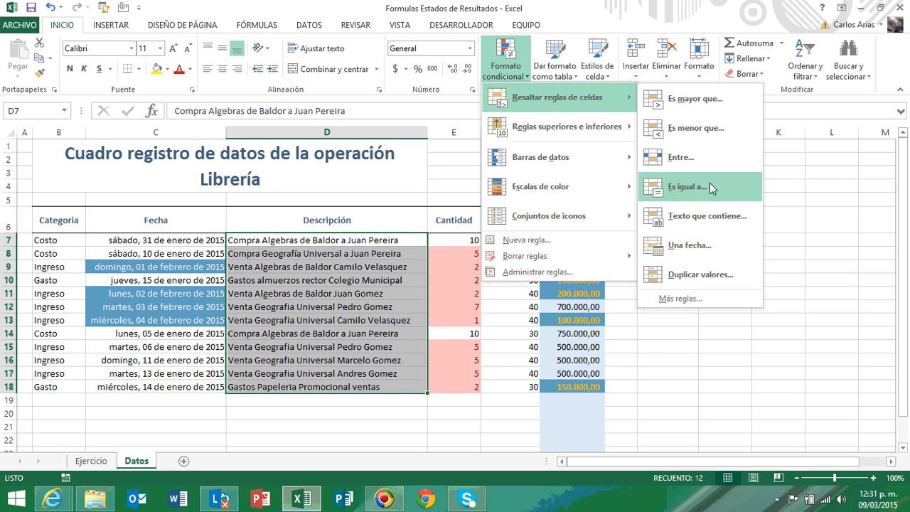
{"action": "left_click", "coordinate": [707, 217]}
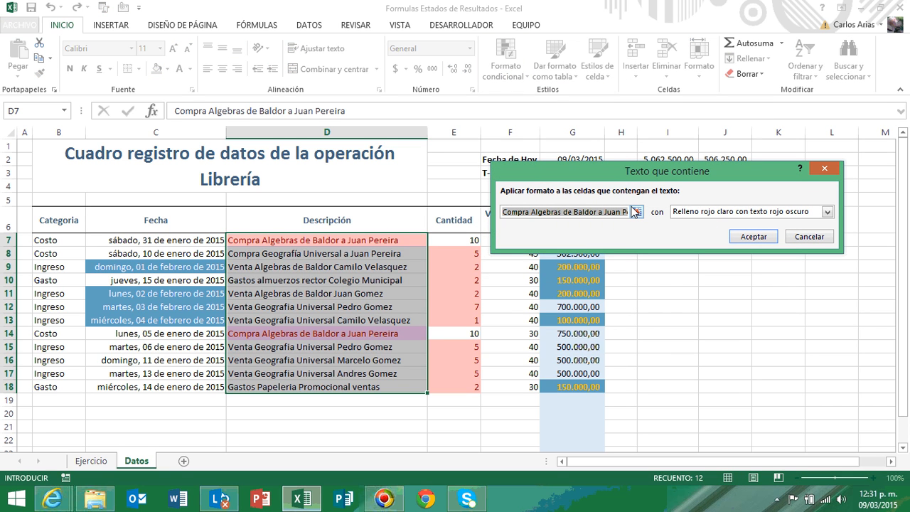
{"action": "type", "text": "Gas"}
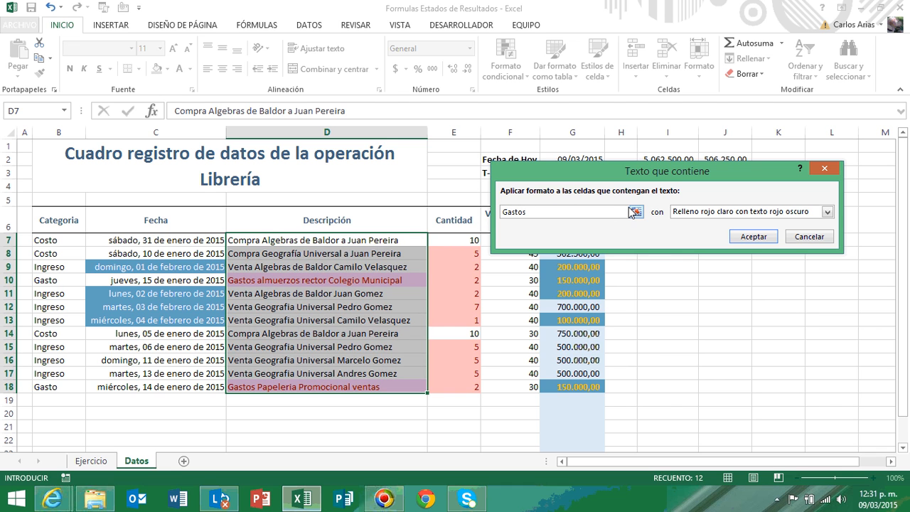
{"action": "type", "text": "tos"}
{"action": "left_click", "coordinate": [752, 236]}
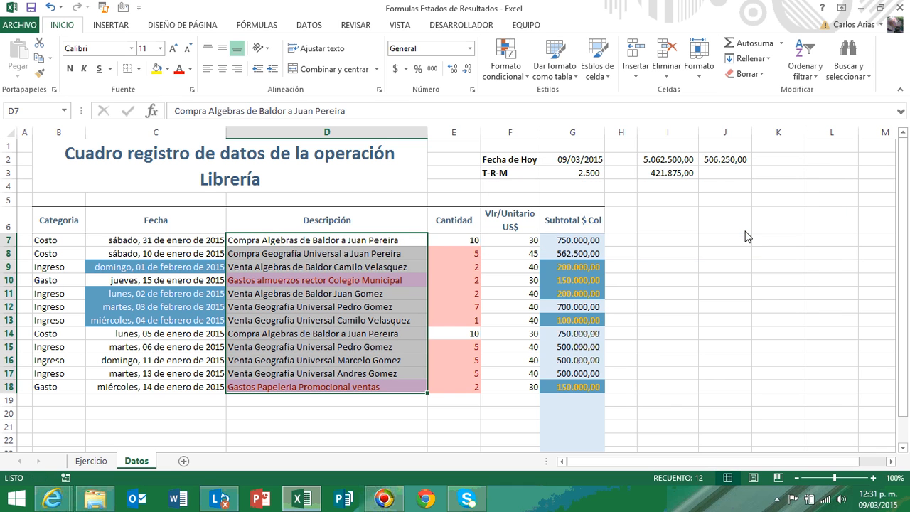
{"action": "left_click", "coordinate": [243, 363]}
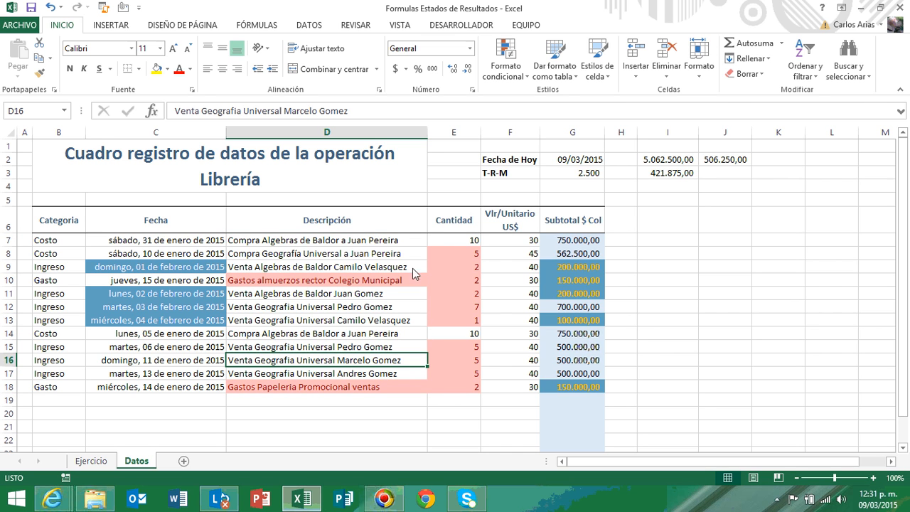
- Clear the conditional formatting rules from the Cantidad cells E7:E18 only
{"action": "left_click", "coordinate": [467, 244]}
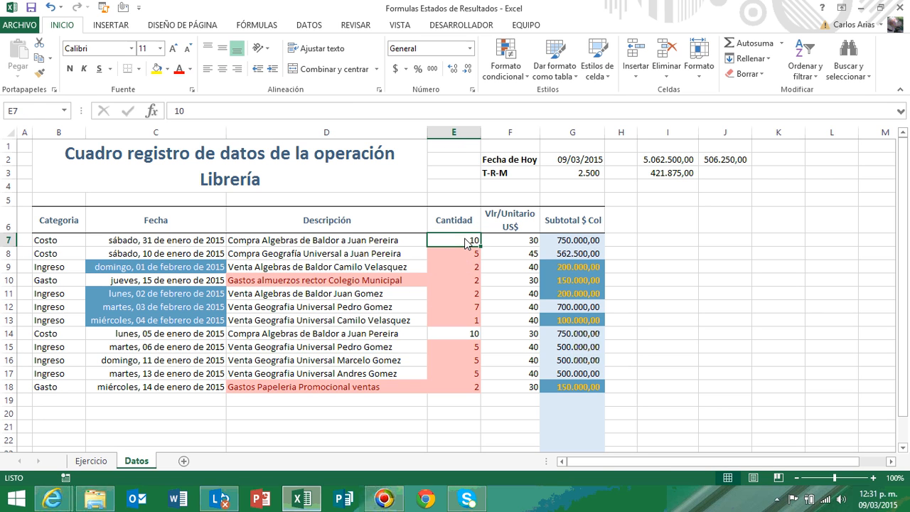
{"action": "left_click_drag", "start_coordinate": [468, 244], "coordinate": [467, 386]}
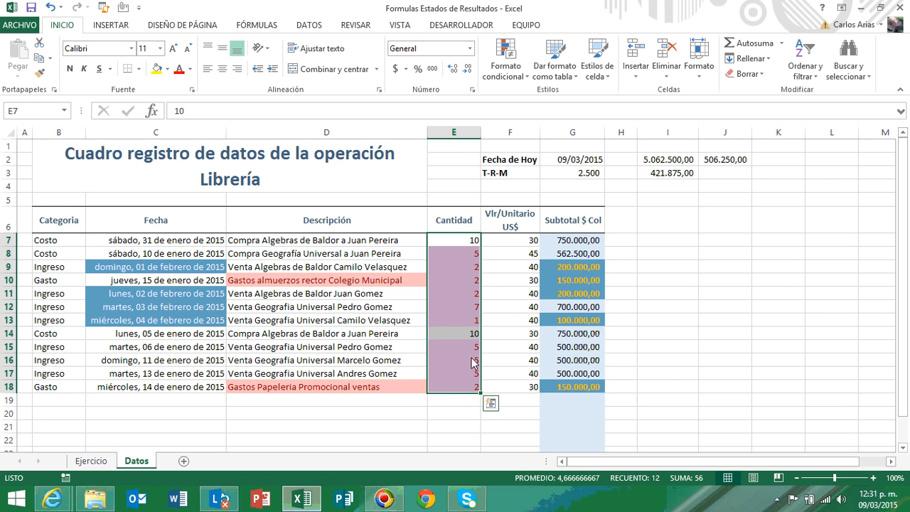
{"action": "left_click", "coordinate": [529, 82]}
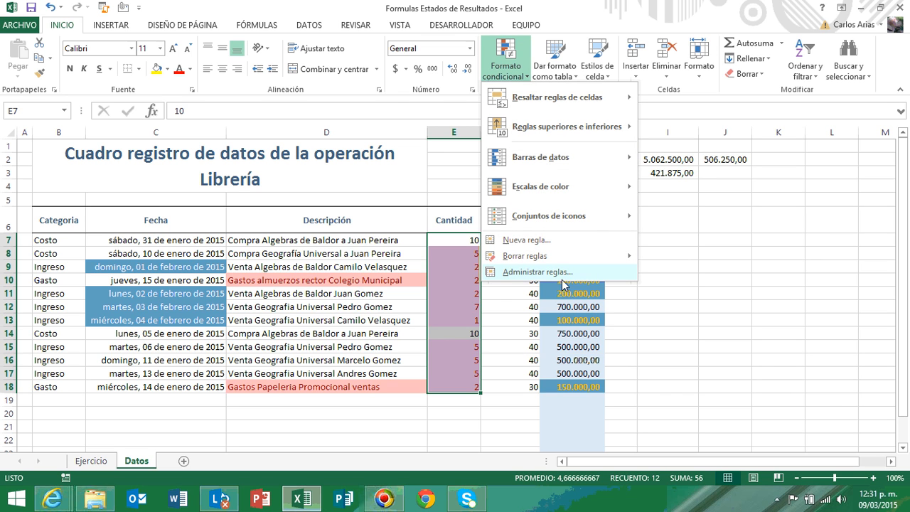
{"action": "mouse_move", "coordinate": [565, 258]}
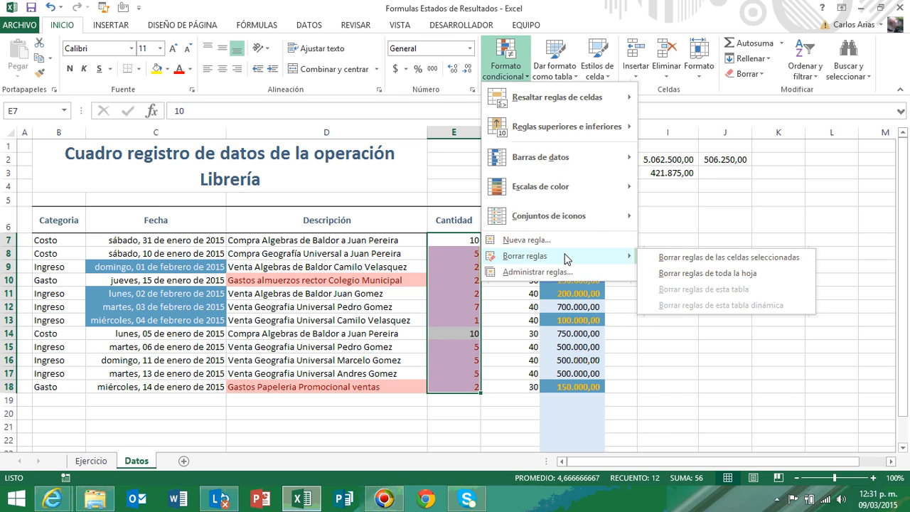
{"action": "left_click", "coordinate": [707, 258]}
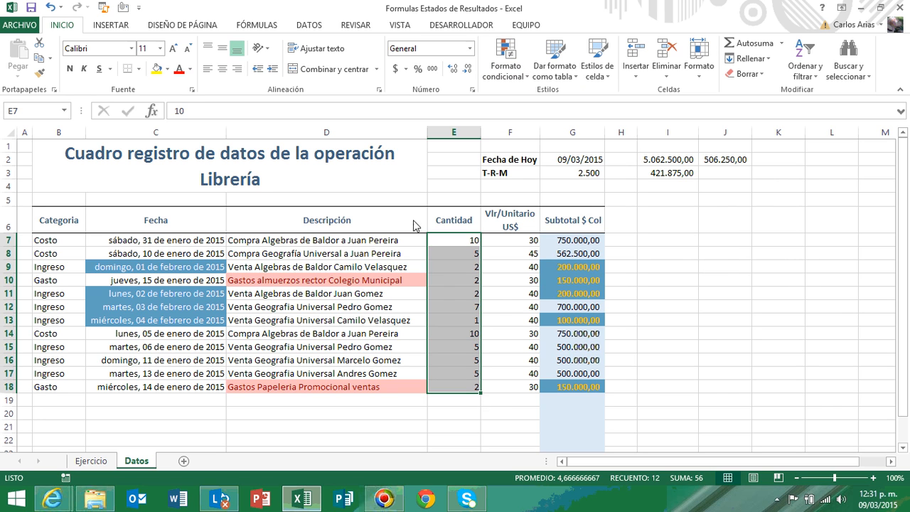
{"action": "left_click", "coordinate": [368, 311]}
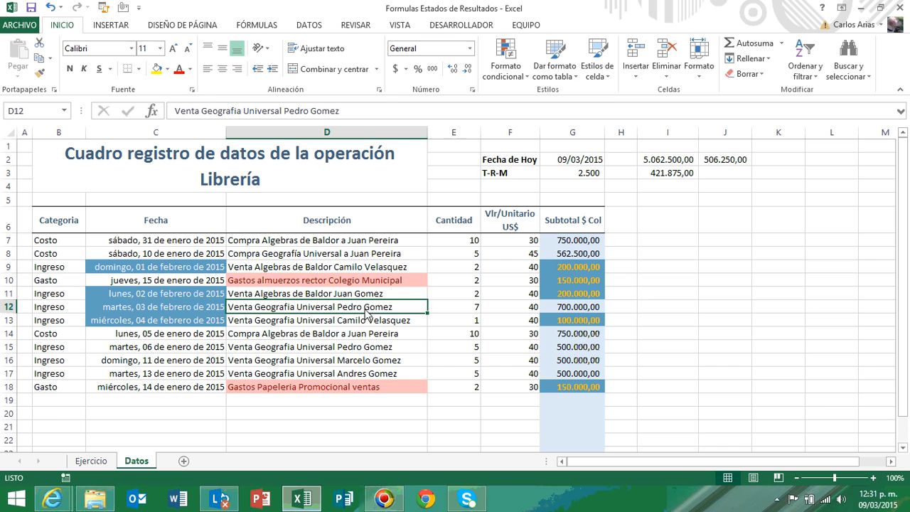
- Clear the conditional formatting rules from the Fecha cells C7:C18 only
{"action": "left_click", "coordinate": [205, 228]}
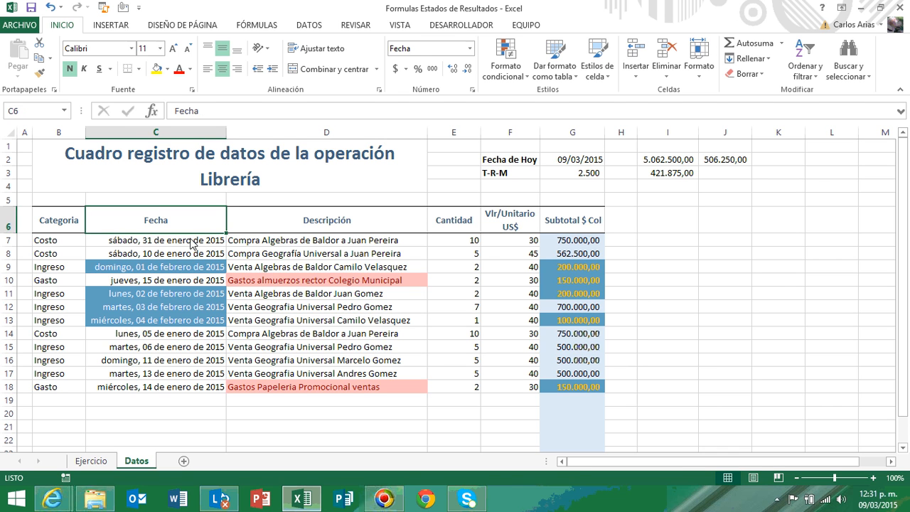
{"action": "left_click_drag", "start_coordinate": [191, 244], "coordinate": [164, 389]}
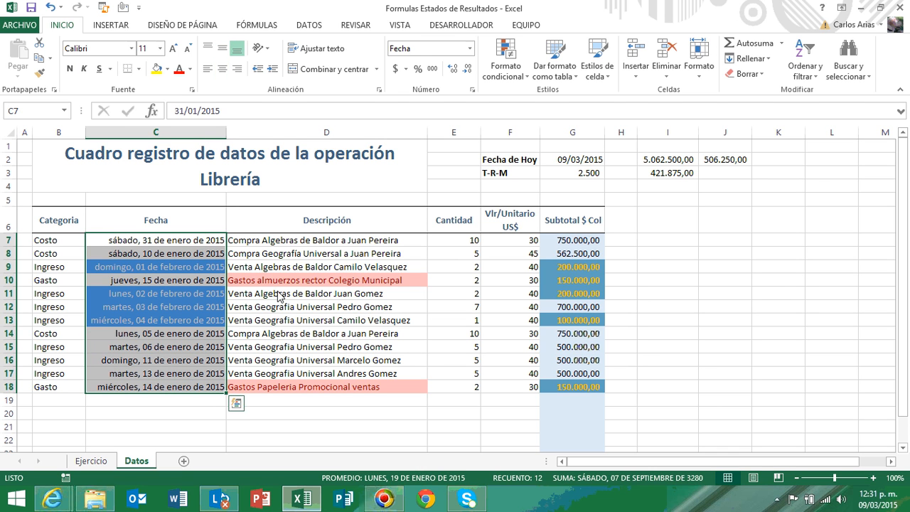
{"action": "left_click", "coordinate": [527, 82]}
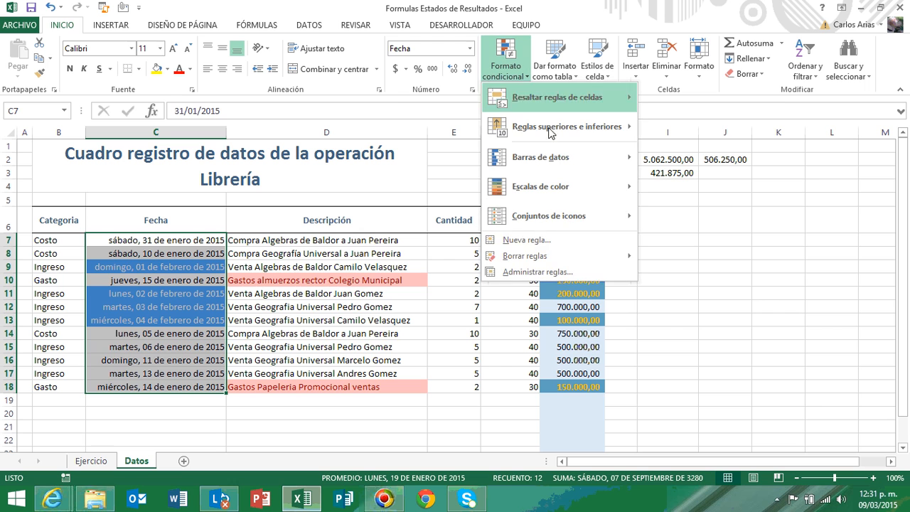
{"action": "mouse_move", "coordinate": [622, 257]}
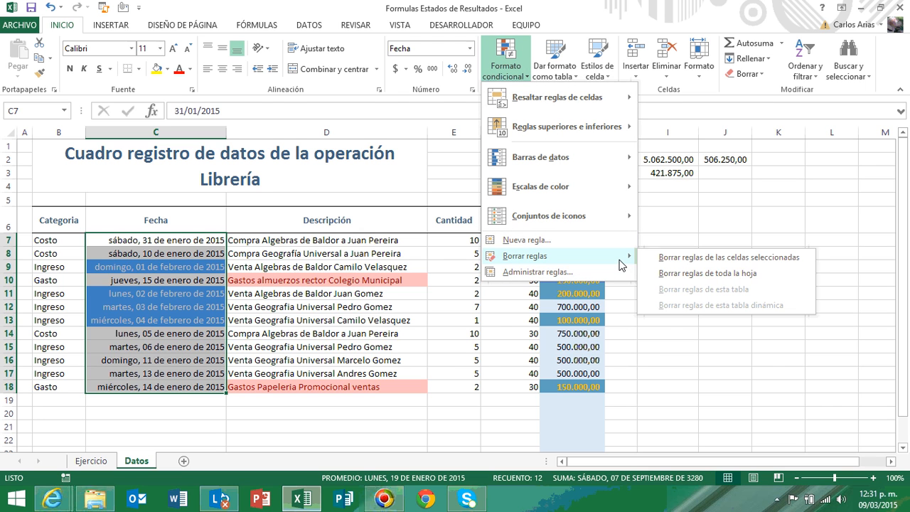
{"action": "left_click", "coordinate": [709, 259]}
{"action": "left_click", "coordinate": [236, 347]}
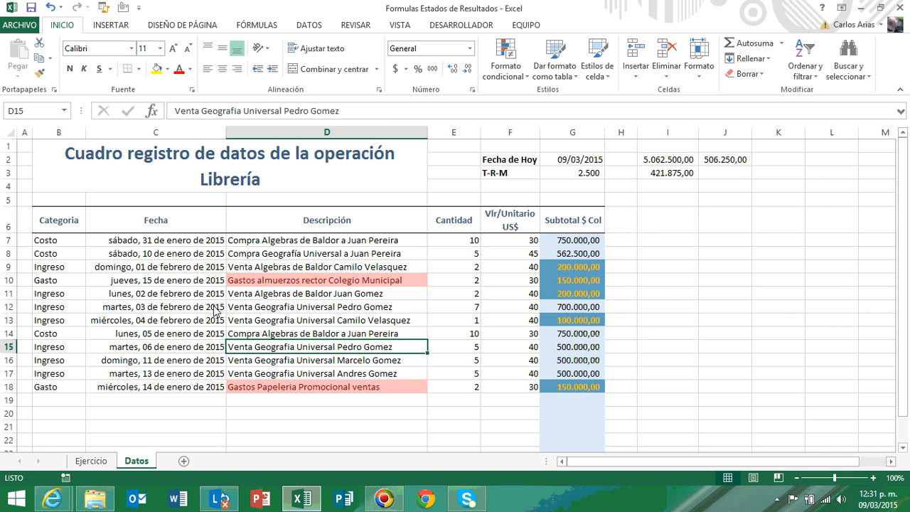
- Set the Cantidad in E13 to 15 and check the corresponding subtotal in G13
{"action": "left_click", "coordinate": [461, 323]}
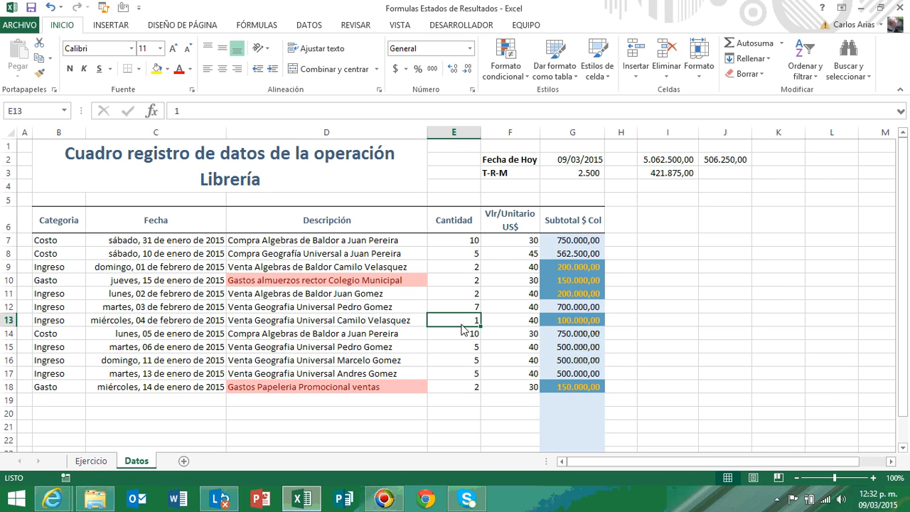
{"action": "type", "text": "15"}
{"action": "key", "text": "Return"}
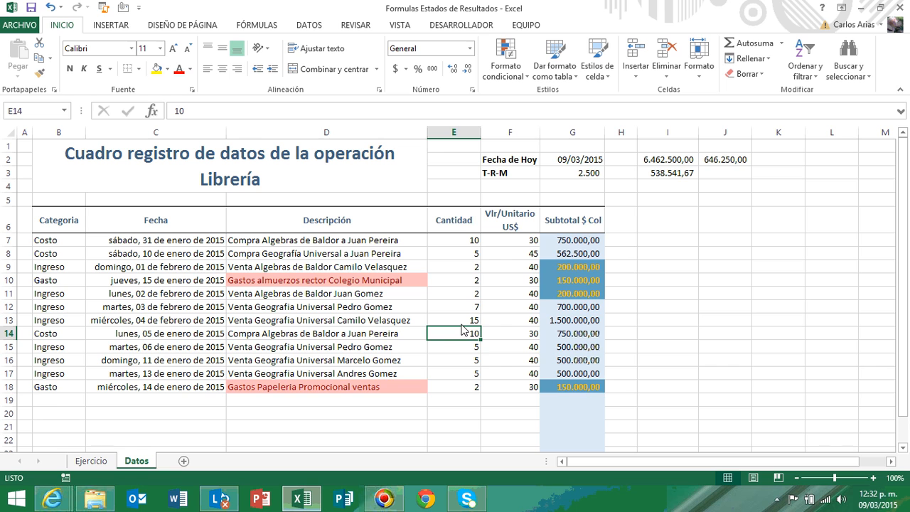
{"action": "left_click", "coordinate": [572, 324]}
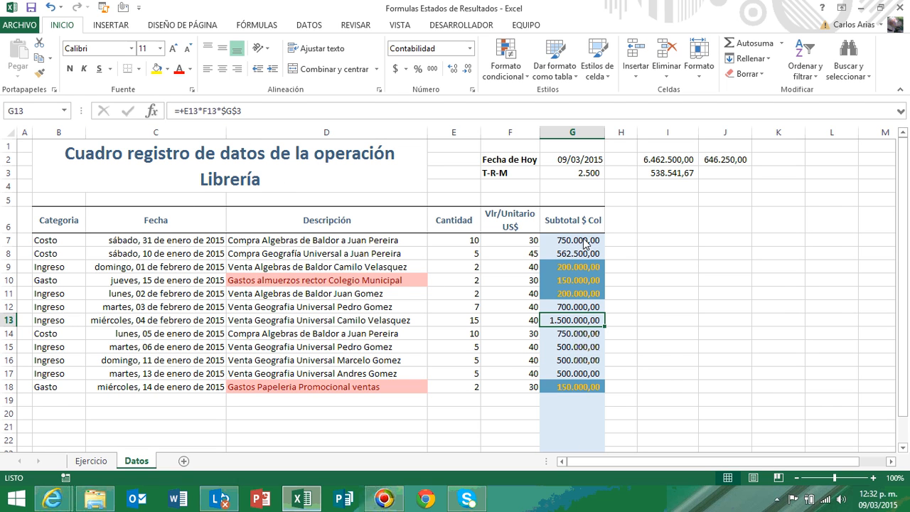
- Add orange gradient-fill data bars to the Subtotal $ Col values in G7:G18
{"action": "left_click_drag", "start_coordinate": [573, 387], "coordinate": [565, 239]}
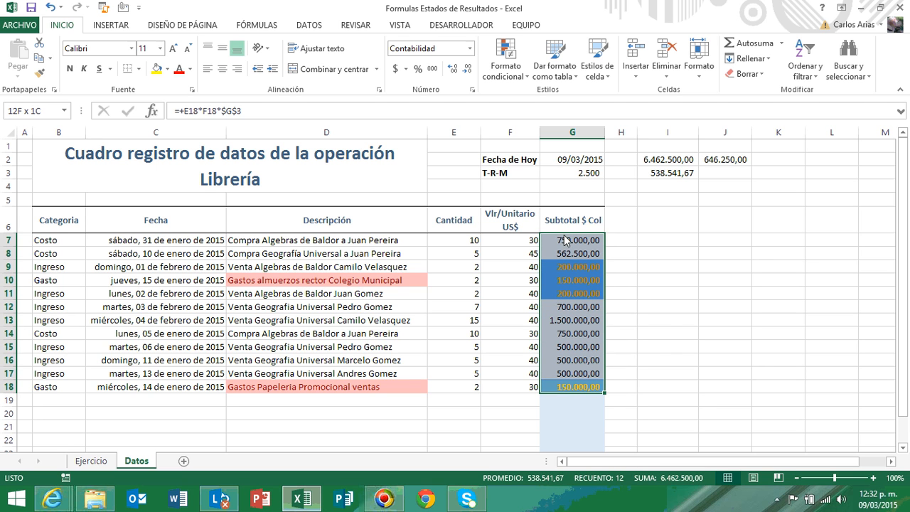
{"action": "left_click", "coordinate": [527, 77]}
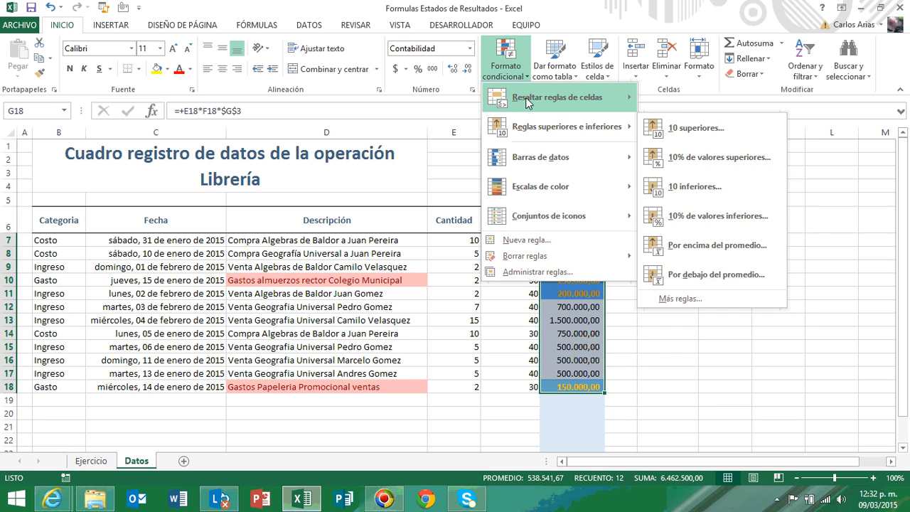
{"action": "mouse_move", "coordinate": [563, 161]}
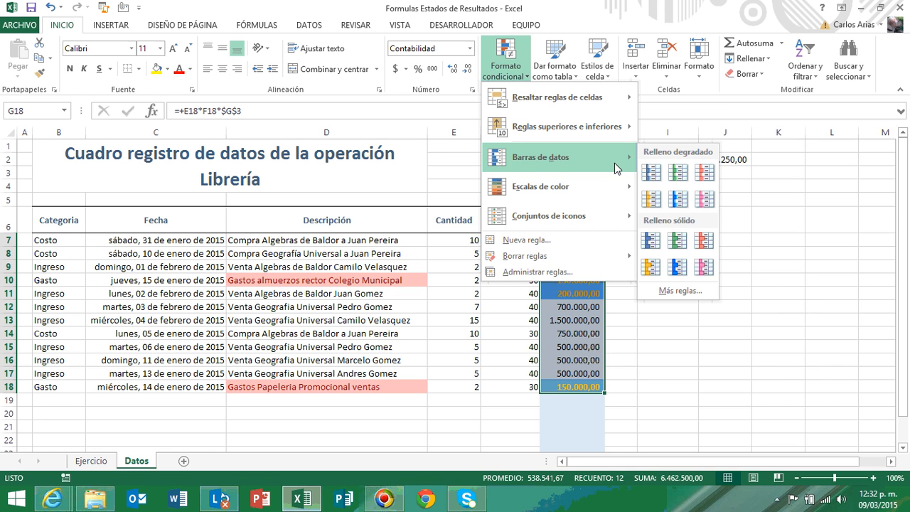
{"action": "left_click", "coordinate": [649, 201]}
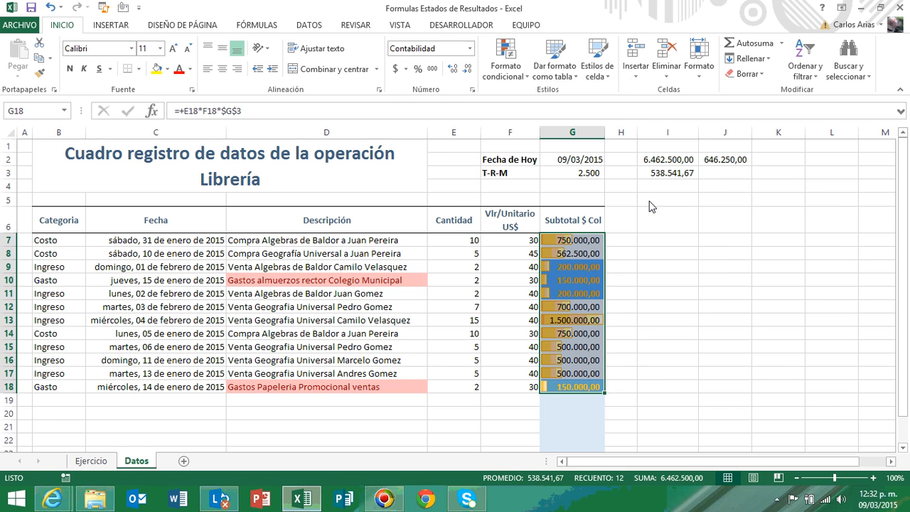
{"action": "left_click", "coordinate": [518, 295]}
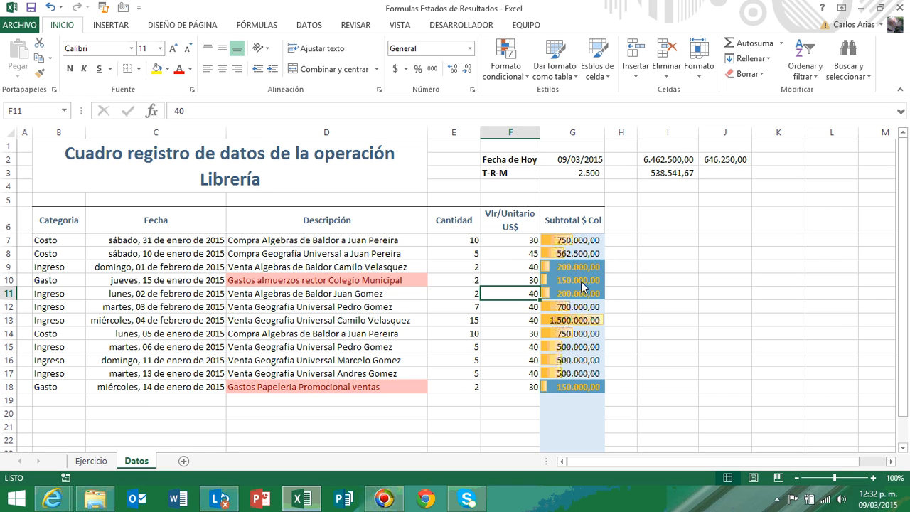
- Set the Cantidad in E13 to 1
{"action": "left_click", "coordinate": [473, 321]}
{"action": "type", "text": "10"}
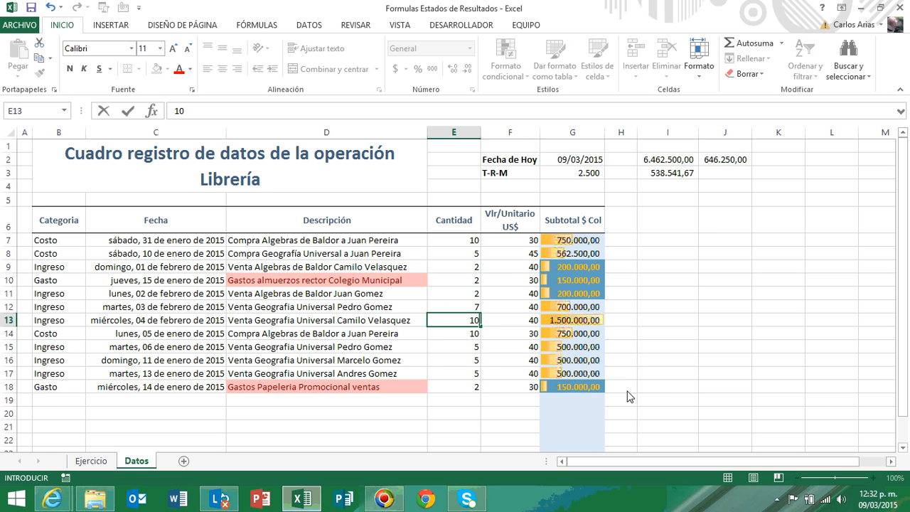
{"action": "key", "text": "Return"}
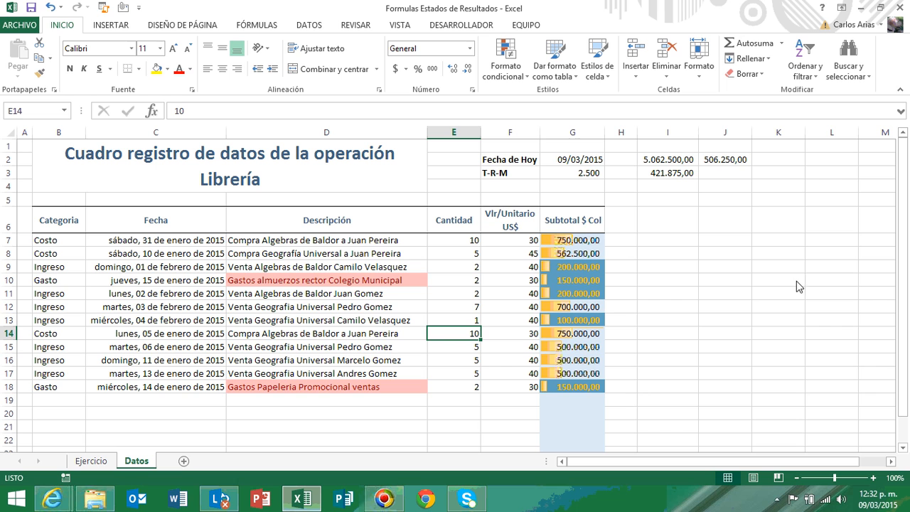
- Reapply orange gradient-fill data bars to the Subtotal $ Col values in G7:G18
{"action": "left_click", "coordinate": [573, 241]}
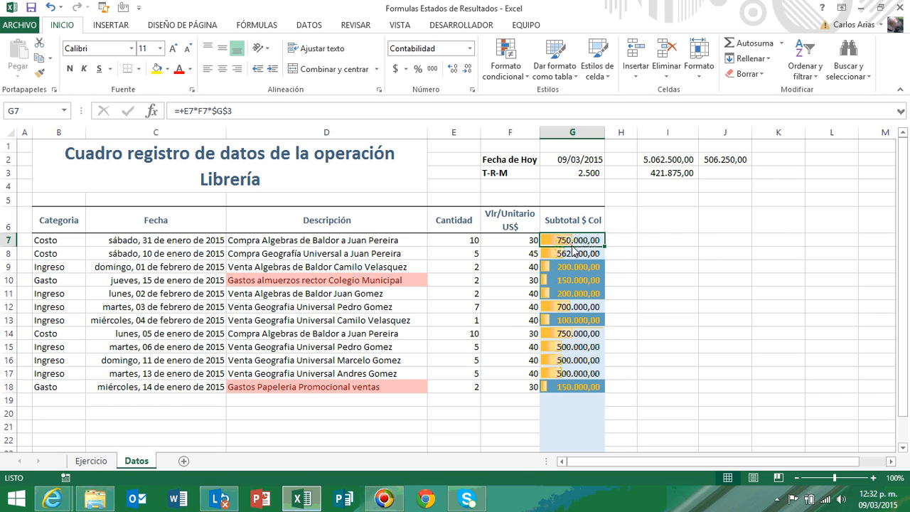
{"action": "left_click_drag", "start_coordinate": [569, 241], "coordinate": [581, 387]}
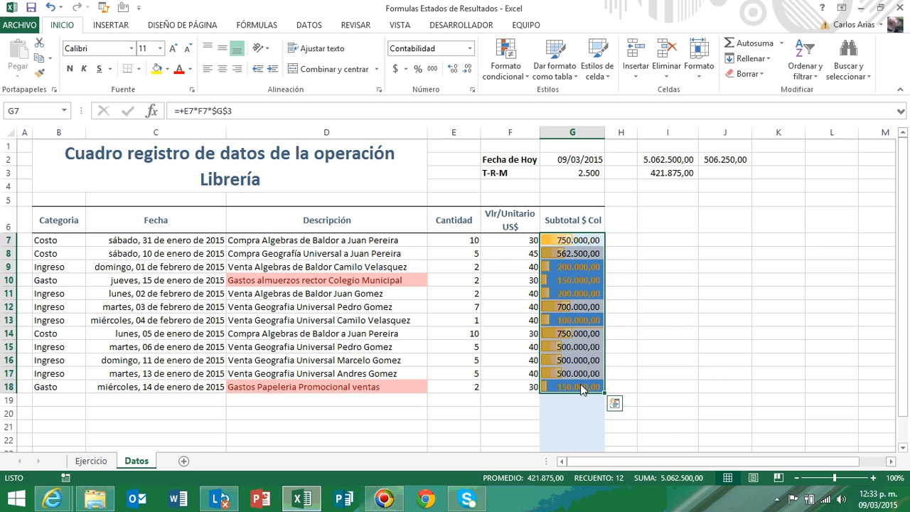
{"action": "left_click", "coordinate": [528, 72]}
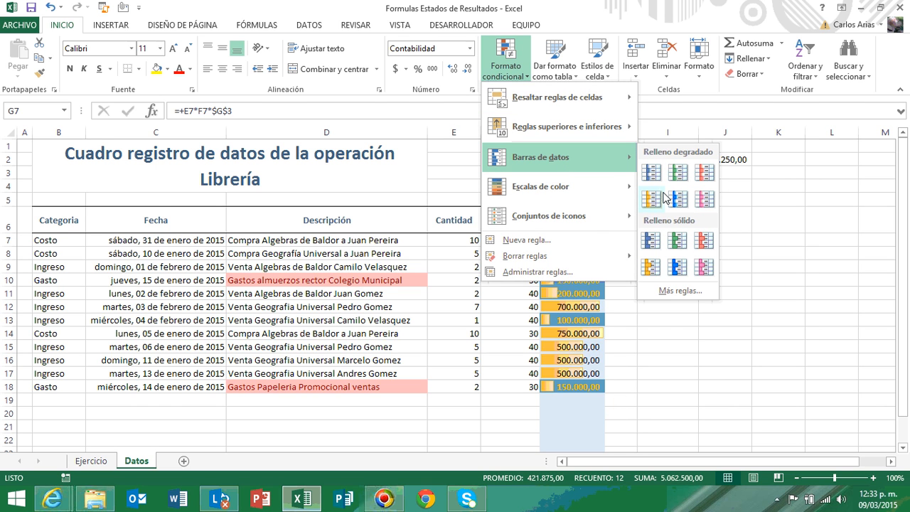
{"action": "left_click", "coordinate": [656, 201]}
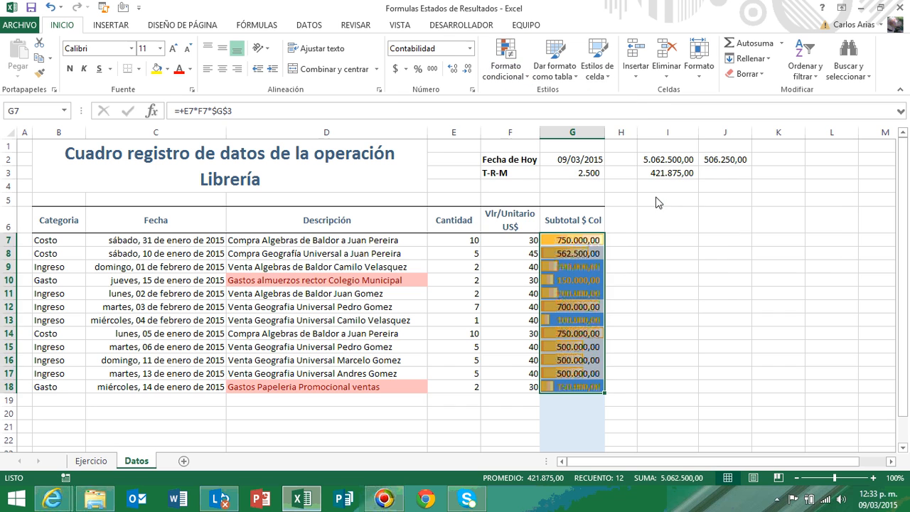
{"action": "left_click", "coordinate": [584, 264]}
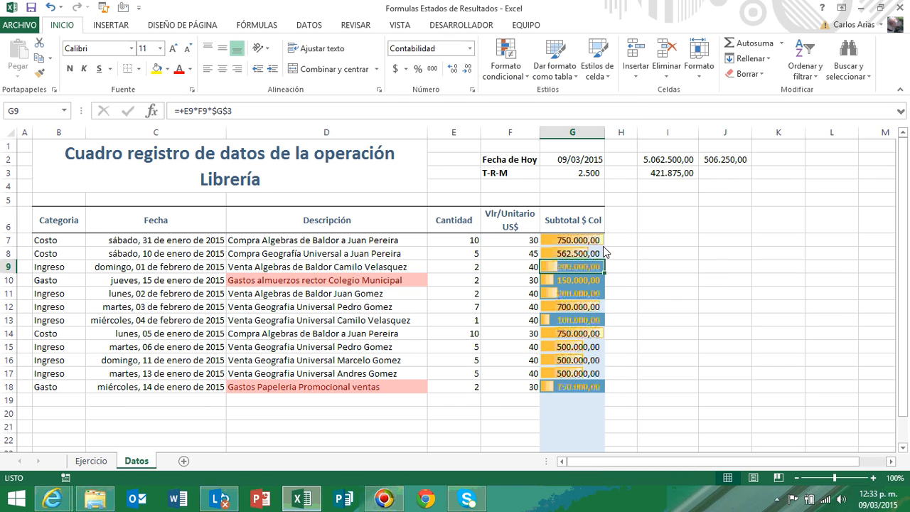
- Clear the conditional formatting rules from the Subtotal $ Col cells G7:G18 only
{"action": "left_click", "coordinate": [602, 243]}
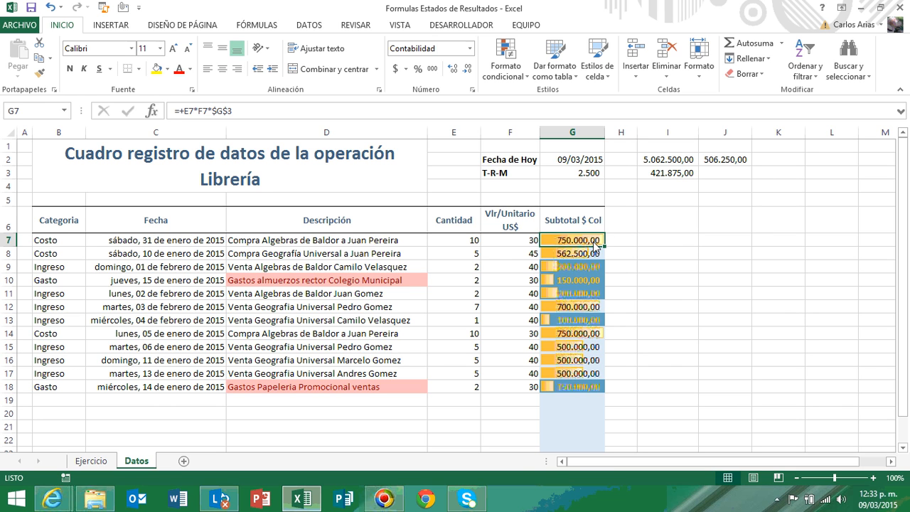
{"action": "left_click_drag", "start_coordinate": [595, 244], "coordinate": [589, 396]}
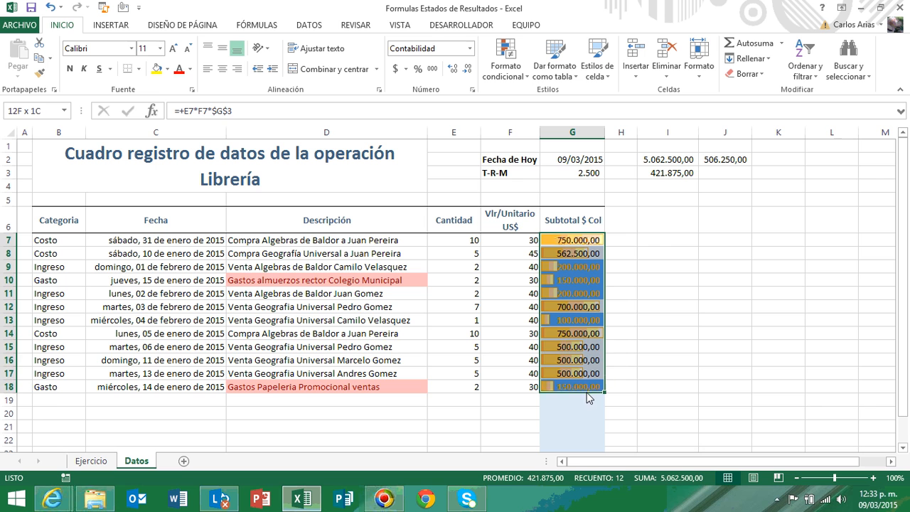
{"action": "left_click", "coordinate": [524, 75]}
{"action": "mouse_move", "coordinate": [558, 145]}
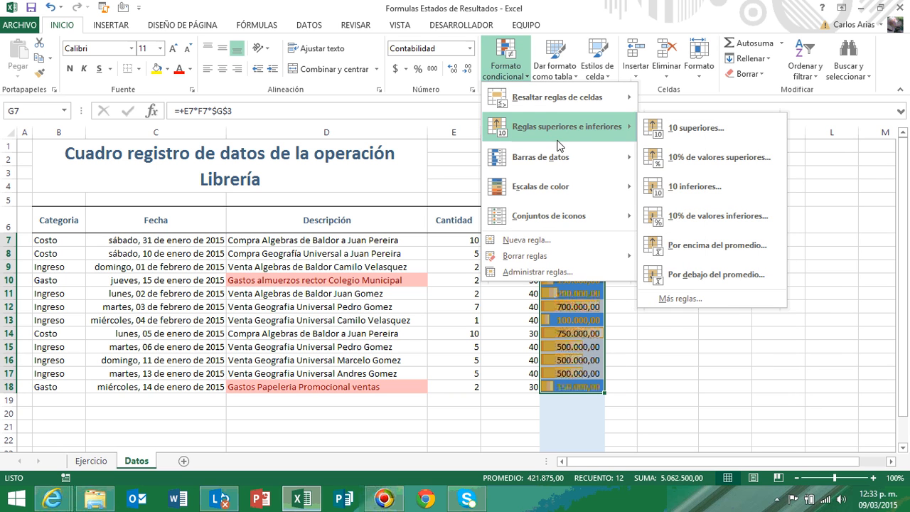
{"action": "mouse_move", "coordinate": [599, 176]}
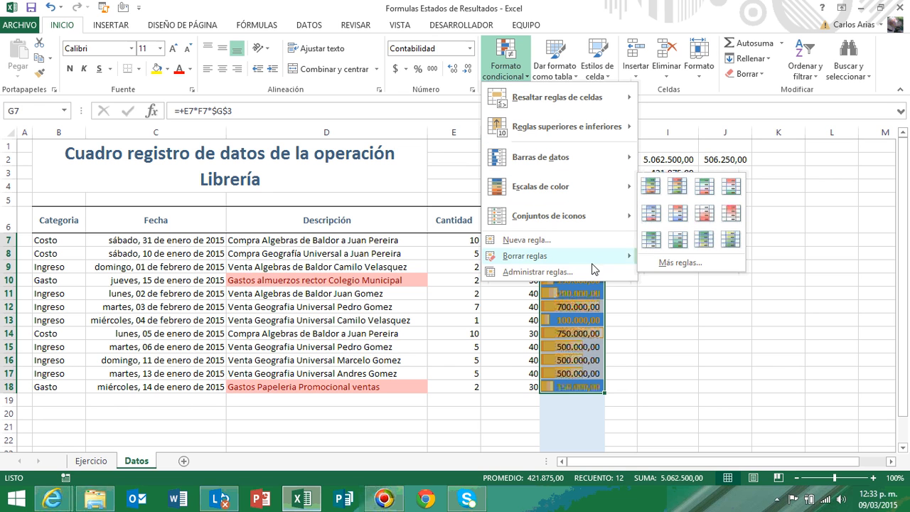
{"action": "mouse_move", "coordinate": [601, 257]}
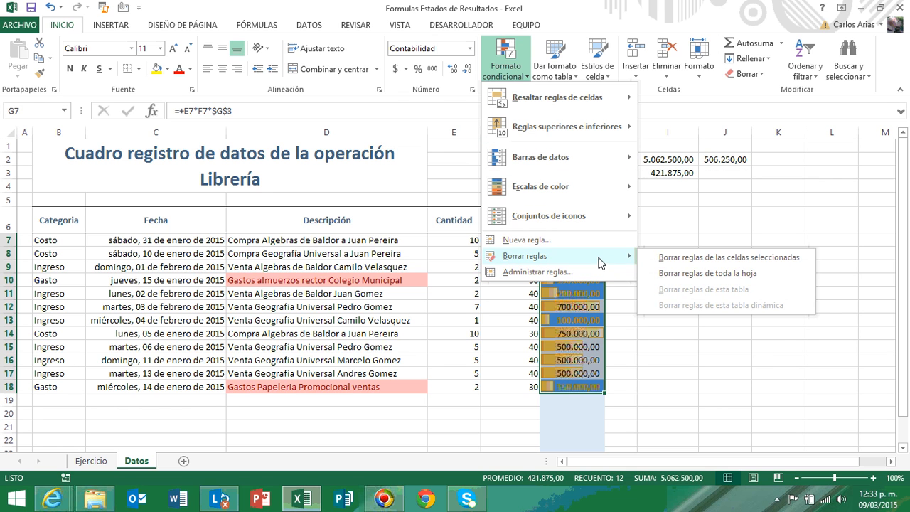
{"action": "left_click", "coordinate": [747, 275]}
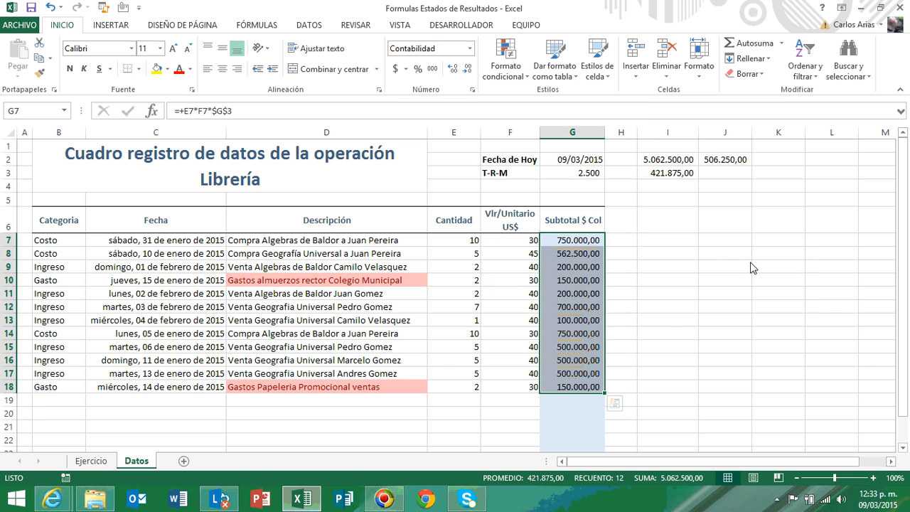
- Apply the blue-white-red color scale to the subtotals in G7:G18
{"action": "left_click", "coordinate": [528, 84]}
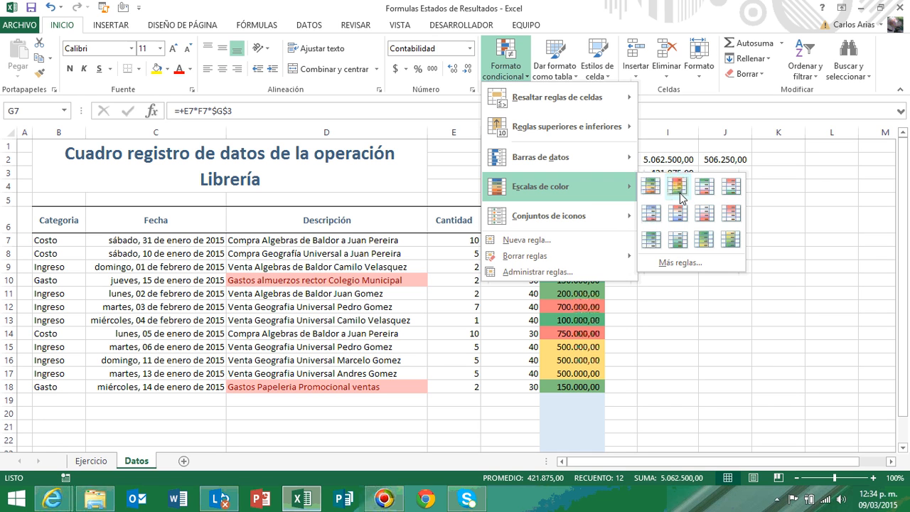
{"action": "left_click", "coordinate": [653, 225]}
{"action": "left_click", "coordinate": [634, 243]}
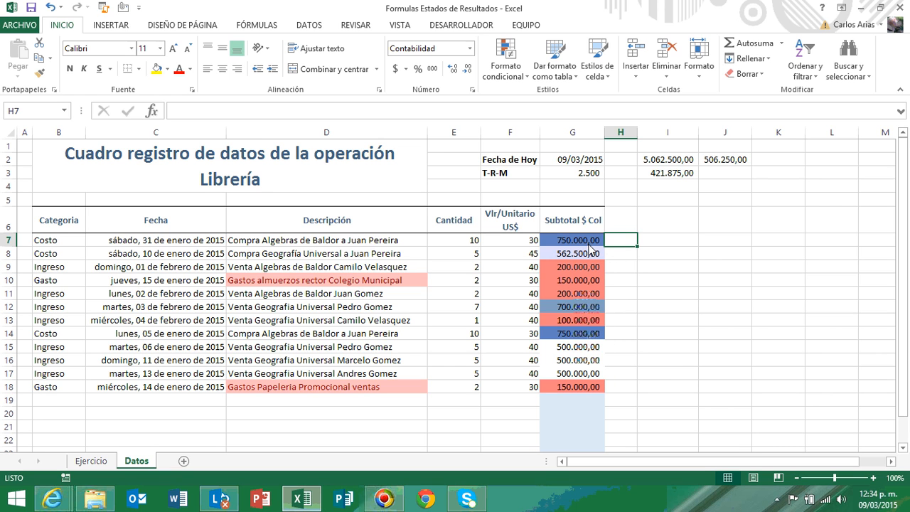
- Change the color scale on the subtotals in G7:G18 to the green-white one
{"action": "left_click_drag", "start_coordinate": [595, 243], "coordinate": [602, 351]}
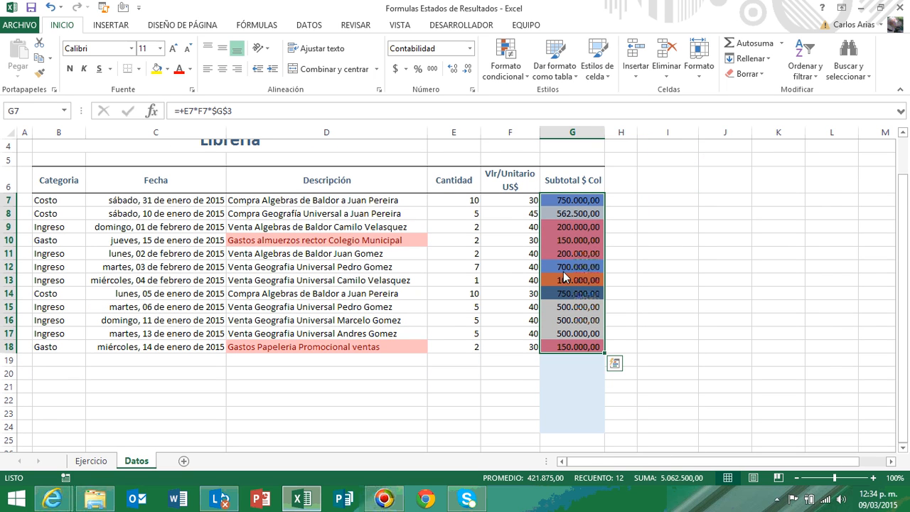
{"action": "left_click", "coordinate": [541, 74]}
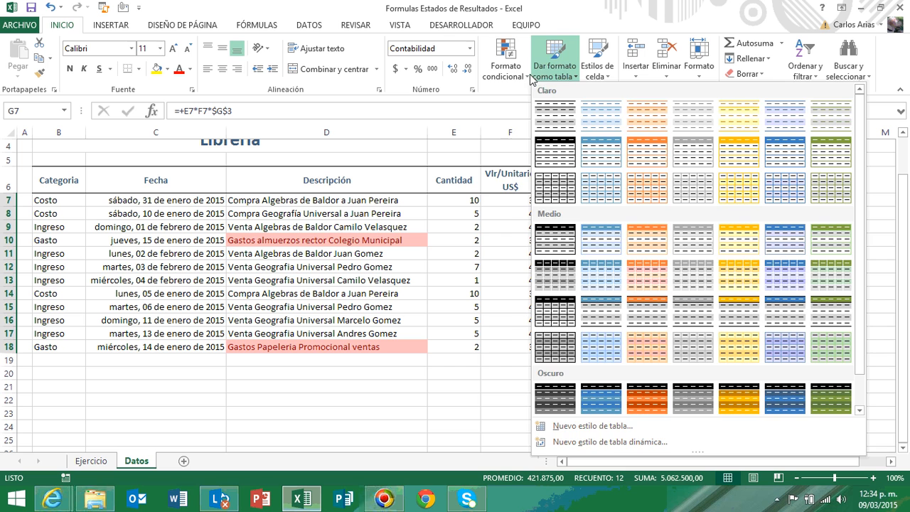
{"action": "left_click", "coordinate": [521, 77]}
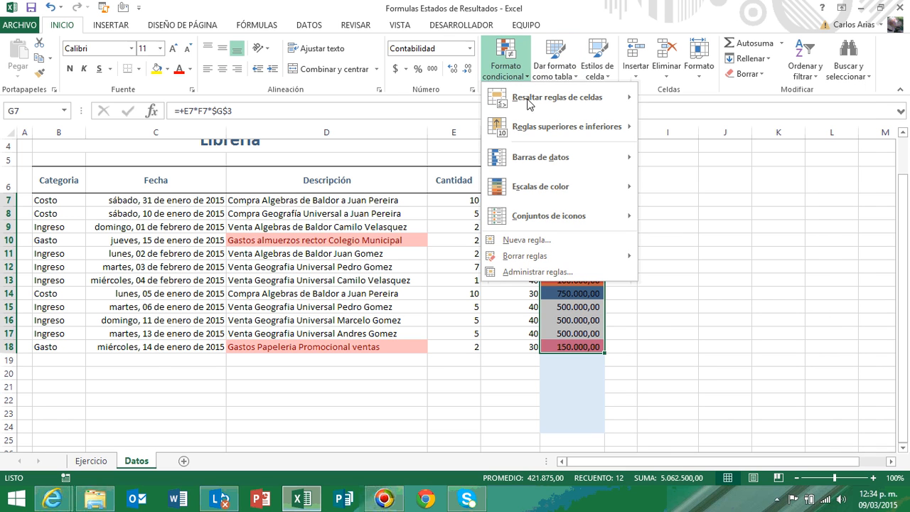
{"action": "mouse_move", "coordinate": [526, 187]}
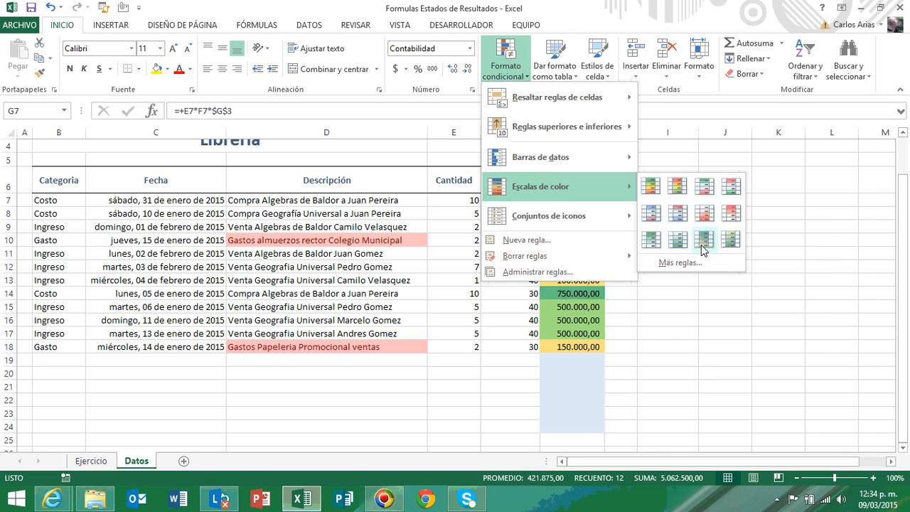
{"action": "left_click", "coordinate": [660, 242]}
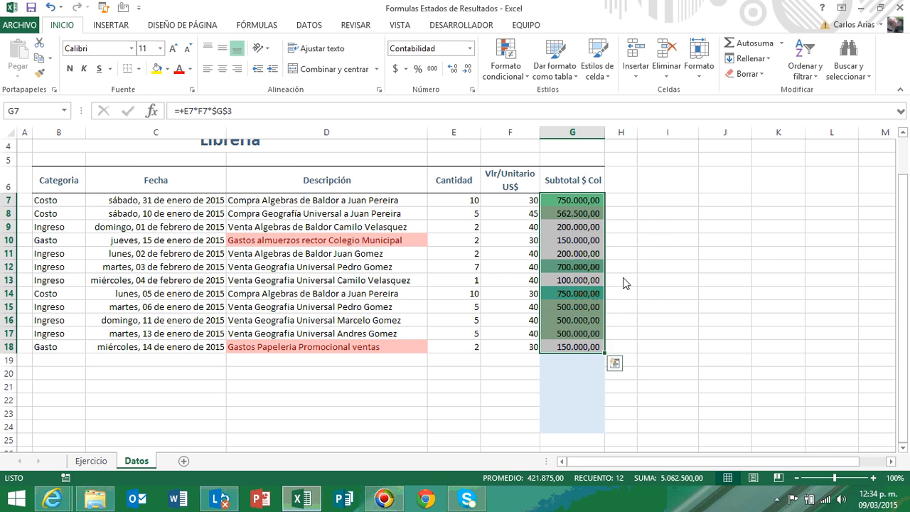
{"action": "scroll", "coordinate": [623, 282], "scroll_direction": "up", "scroll_amount": 1}
{"action": "left_click", "coordinate": [561, 274]}
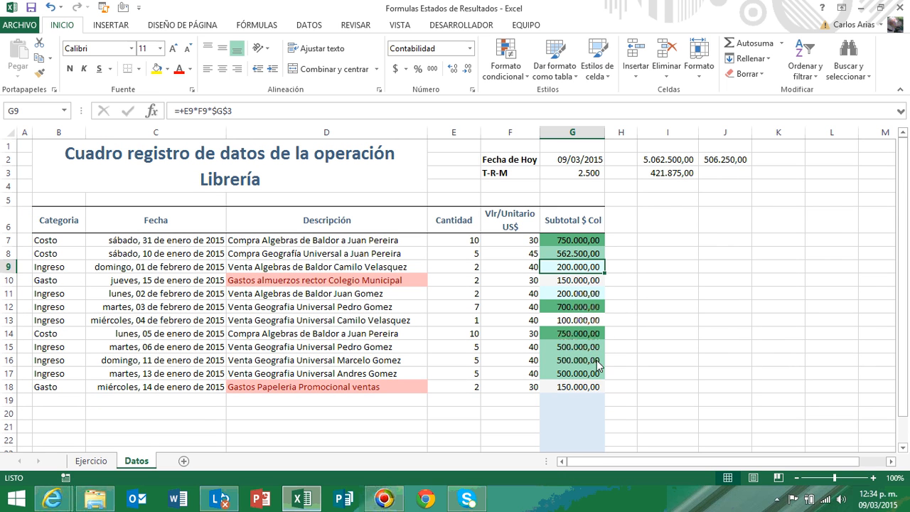
- Add the colored three-arrow directional icon set to the subtotals in G7:G18
{"action": "left_click", "coordinate": [561, 242]}
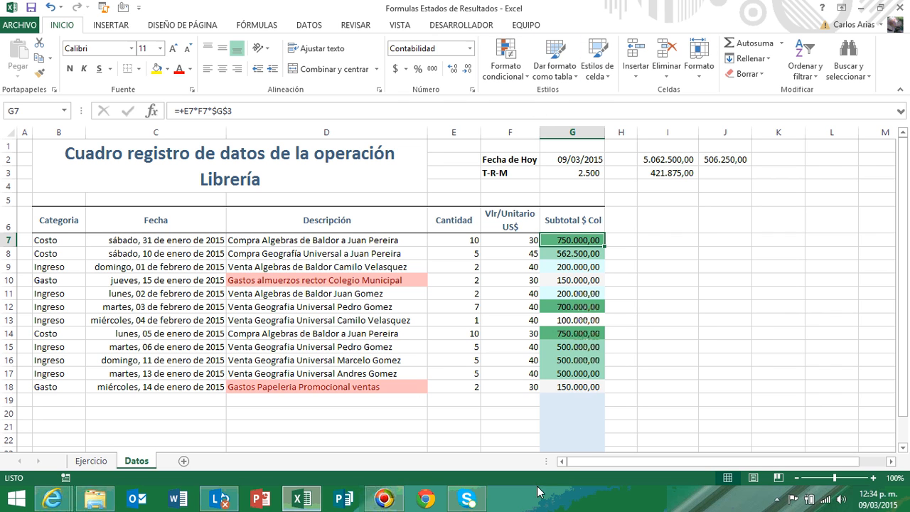
{"action": "mouse_move", "coordinate": [569, 387]}
{"action": "left_mouse_down"}
{"action": "mouse_move", "coordinate": [519, 293]}
{"action": "mouse_move", "coordinate": [526, 213]}
{"action": "mouse_move", "coordinate": [577, 393]}
{"action": "left_mouse_up"}
{"action": "left_click", "coordinate": [573, 243]}
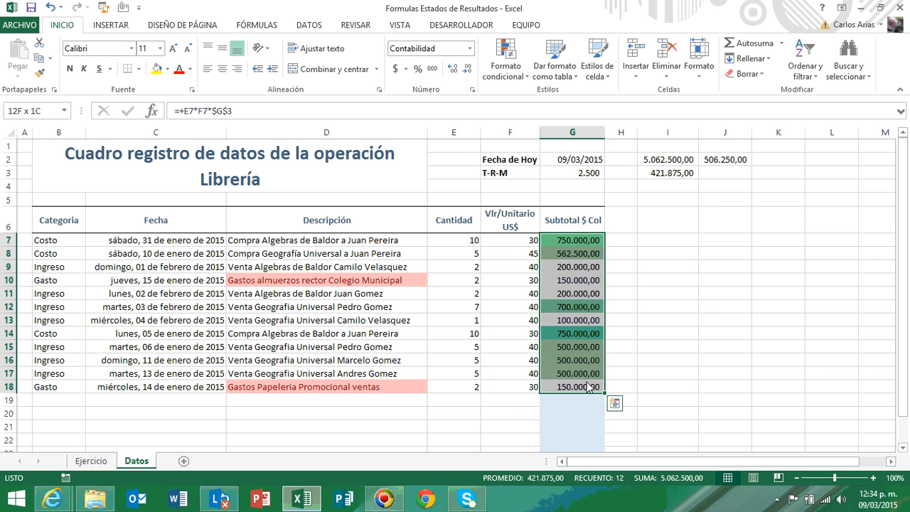
{"action": "left_click", "coordinate": [522, 73]}
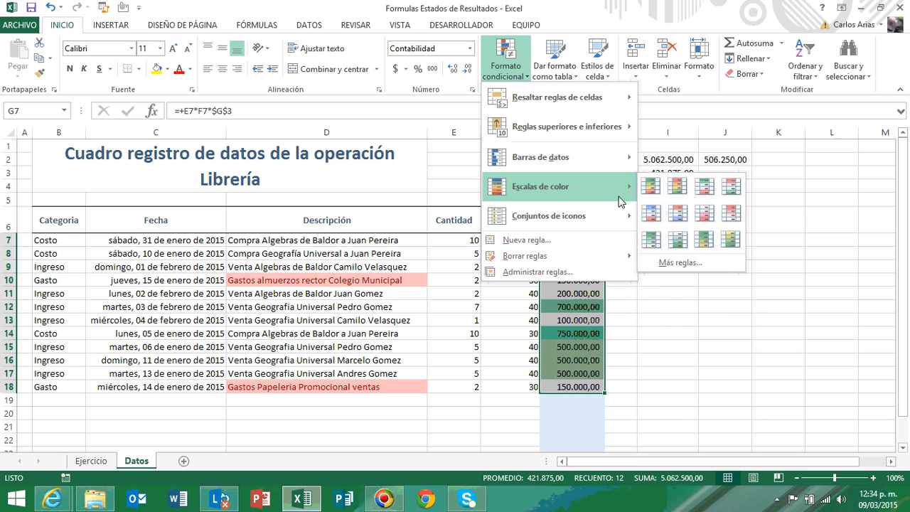
{"action": "mouse_move", "coordinate": [625, 212]}
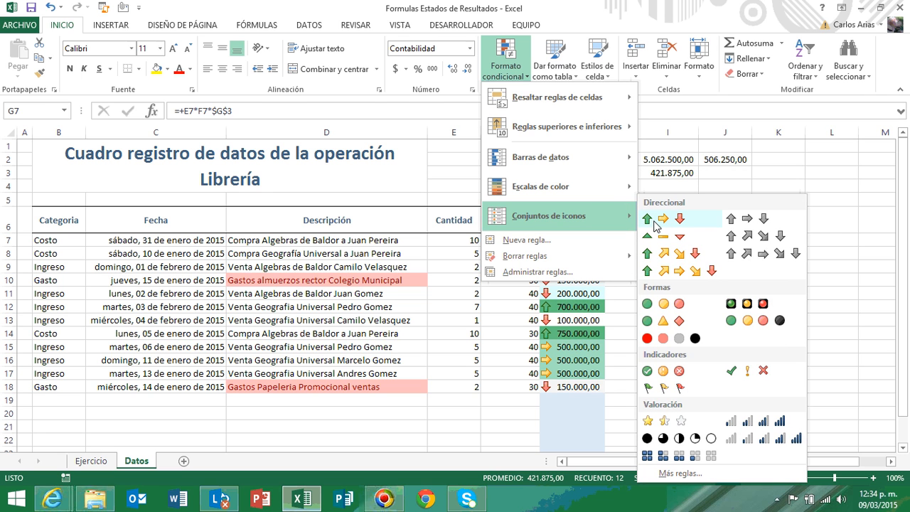
{"action": "left_click", "coordinate": [653, 220]}
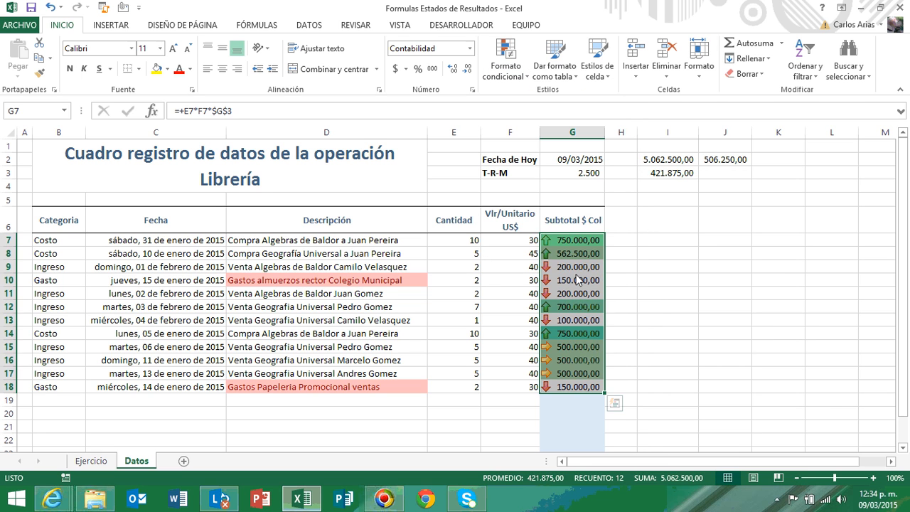
{"action": "left_click", "coordinate": [578, 280]}
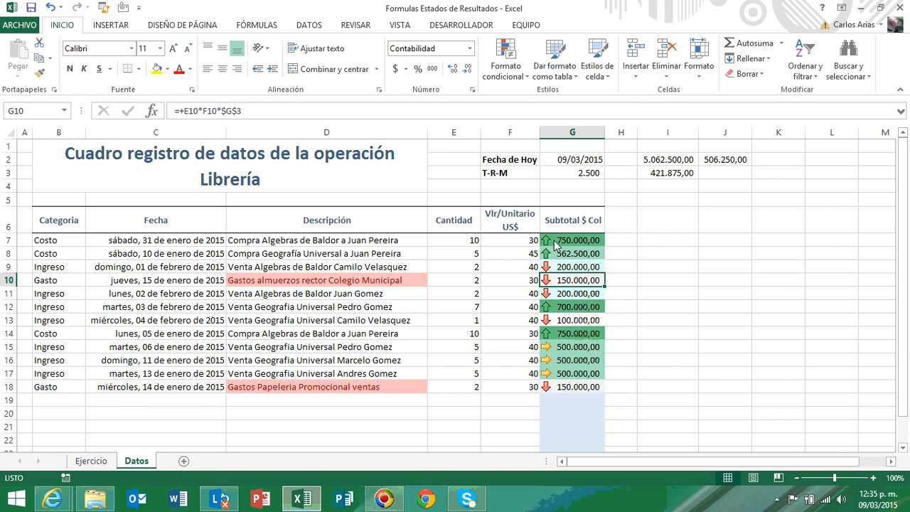
- Apply the gray four-arrow directional icon set to the single subtotal in G10
{"action": "left_click", "coordinate": [507, 70]}
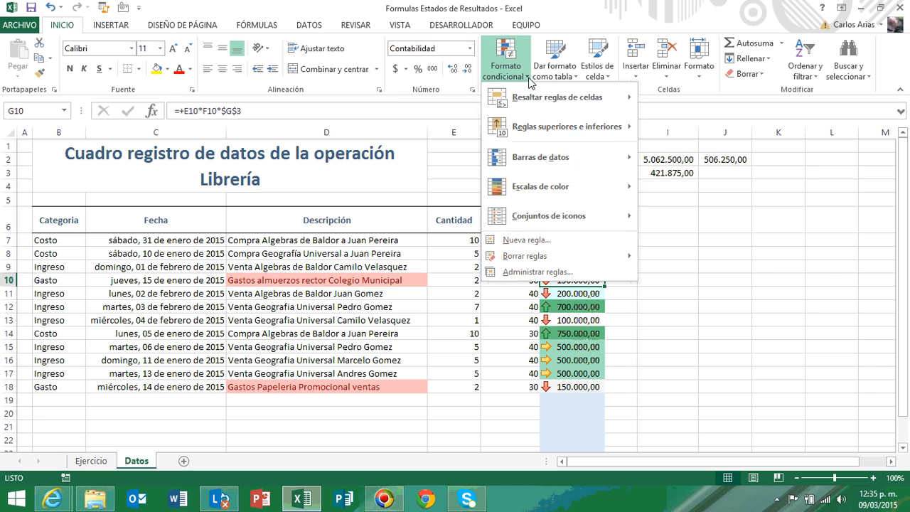
{"action": "mouse_move", "coordinate": [574, 221]}
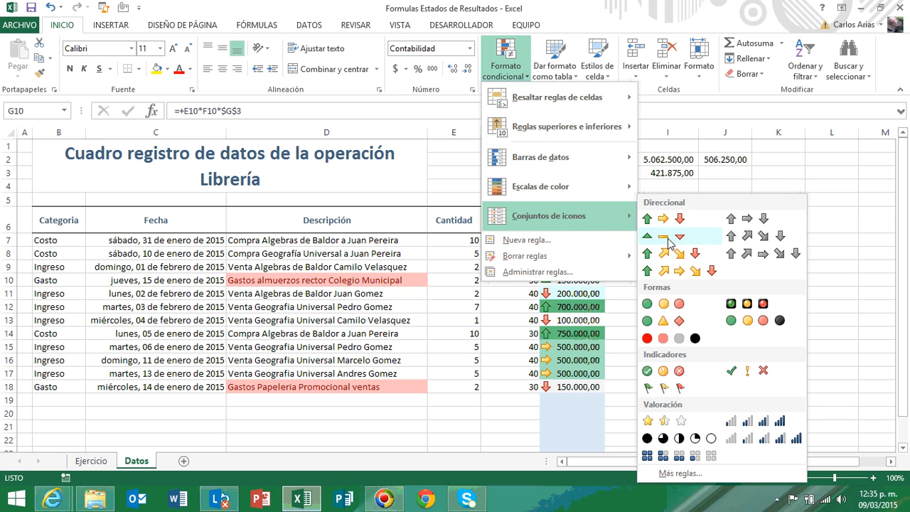
{"action": "left_click", "coordinate": [746, 234]}
- Apply a gray directional icon set with diagonal arrows to all subtotals in G7:G18
{"action": "left_click_drag", "start_coordinate": [561, 240], "coordinate": [561, 386]}
{"action": "left_click", "coordinate": [529, 80]}
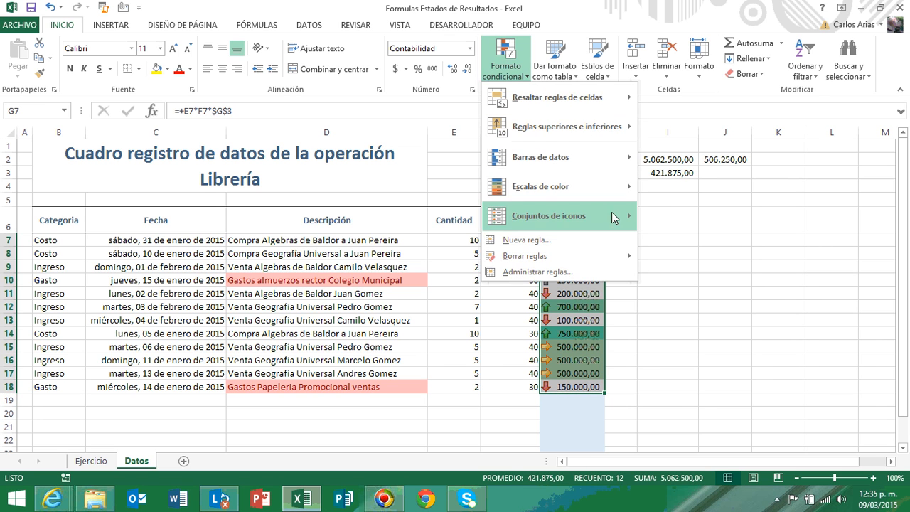
{"action": "mouse_move", "coordinate": [612, 217]}
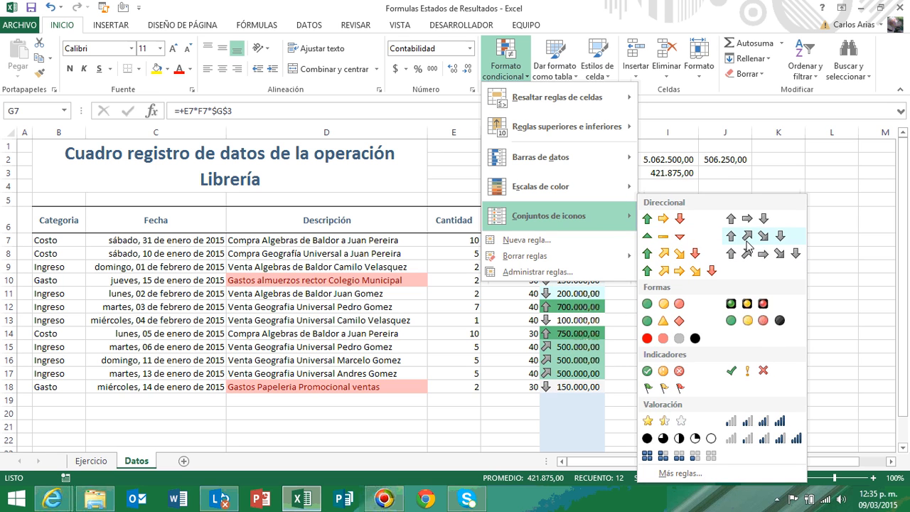
{"action": "left_click", "coordinate": [745, 254]}
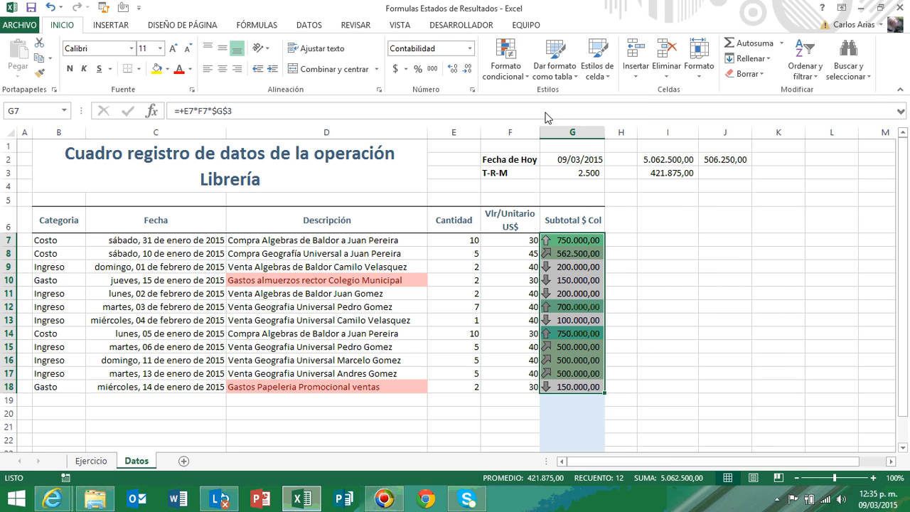
- Switch the icon set on the subtotals in G7:G18 to the three rimmed traffic lights and deselect the range
{"action": "left_click", "coordinate": [527, 81]}
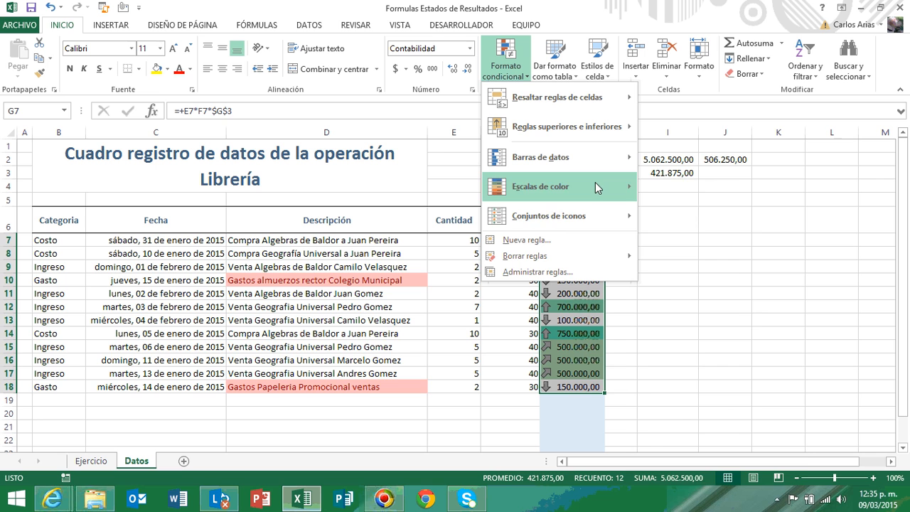
{"action": "mouse_move", "coordinate": [635, 226]}
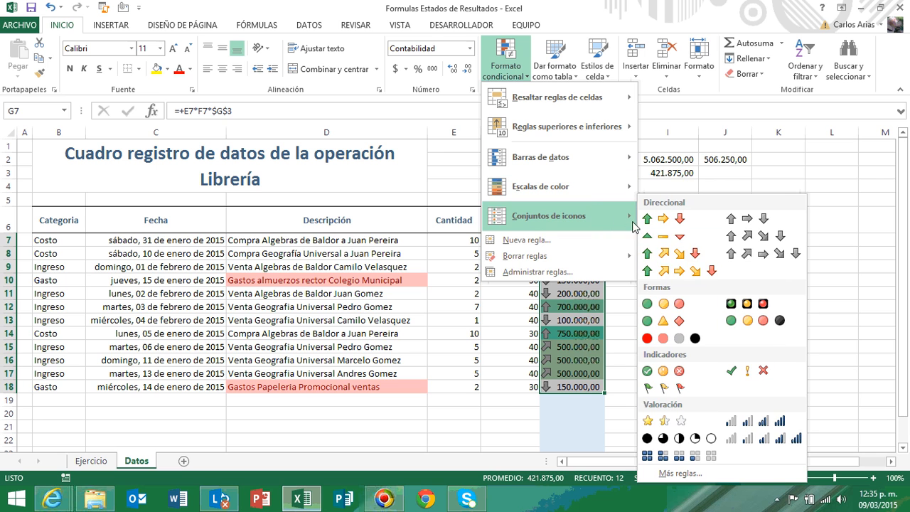
{"action": "left_click", "coordinate": [743, 309]}
{"action": "left_click", "coordinate": [742, 310]}
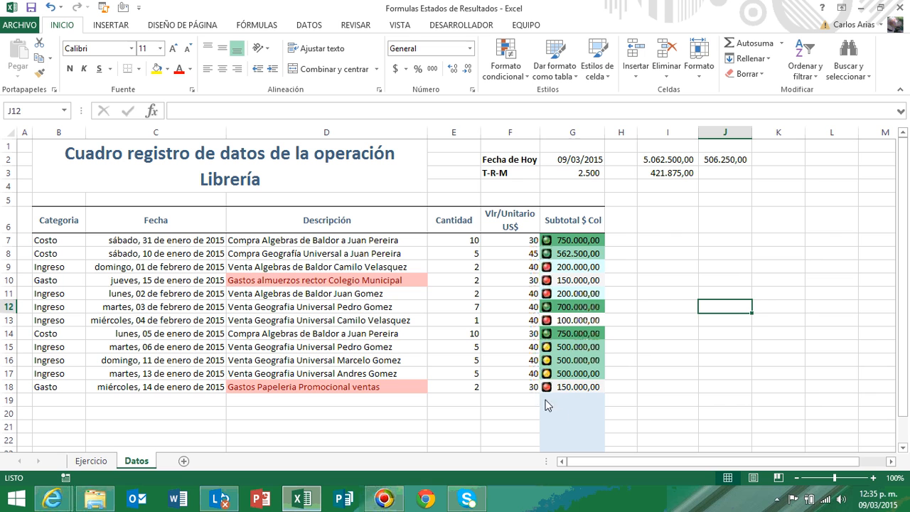
- Delete the two gray four-arrow icon set rules, applied to G10 and G7:G18, from the rules of the subtotals in G7:G18
{"action": "left_click_drag", "start_coordinate": [573, 389], "coordinate": [575, 244]}
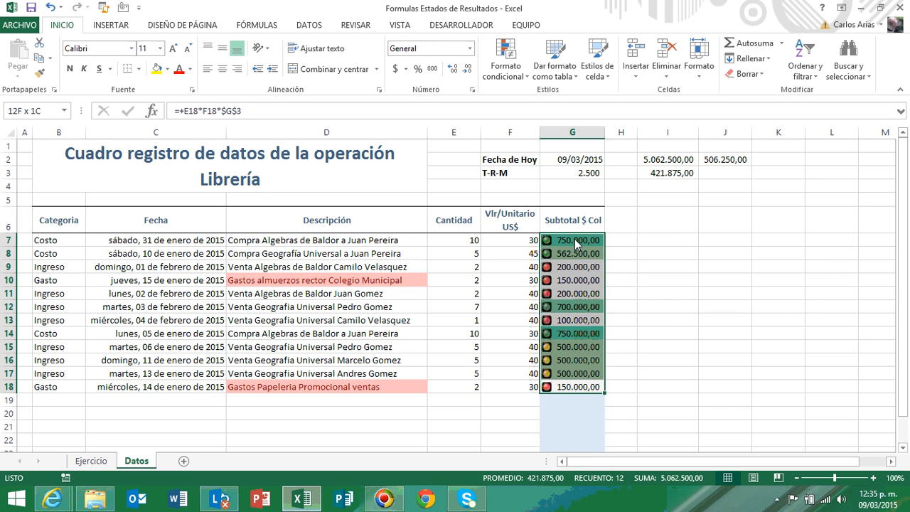
{"action": "left_click", "coordinate": [534, 84]}
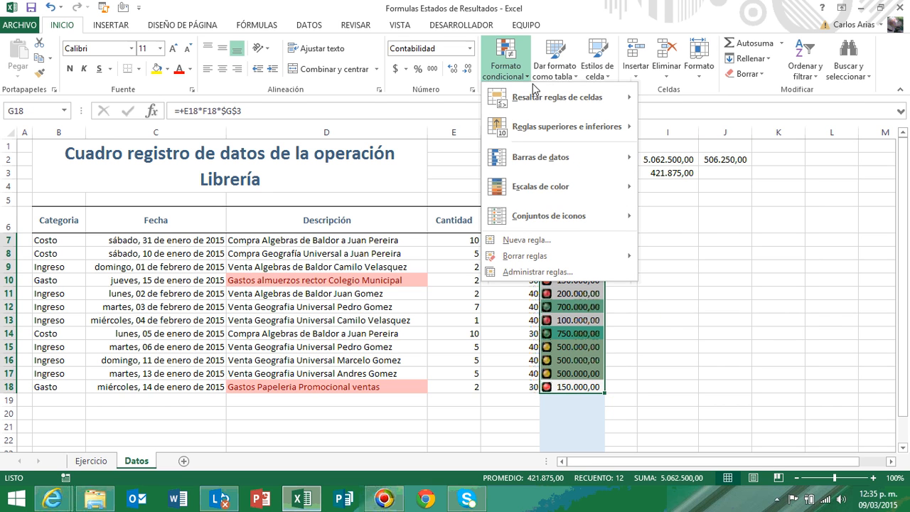
{"action": "mouse_move", "coordinate": [590, 225]}
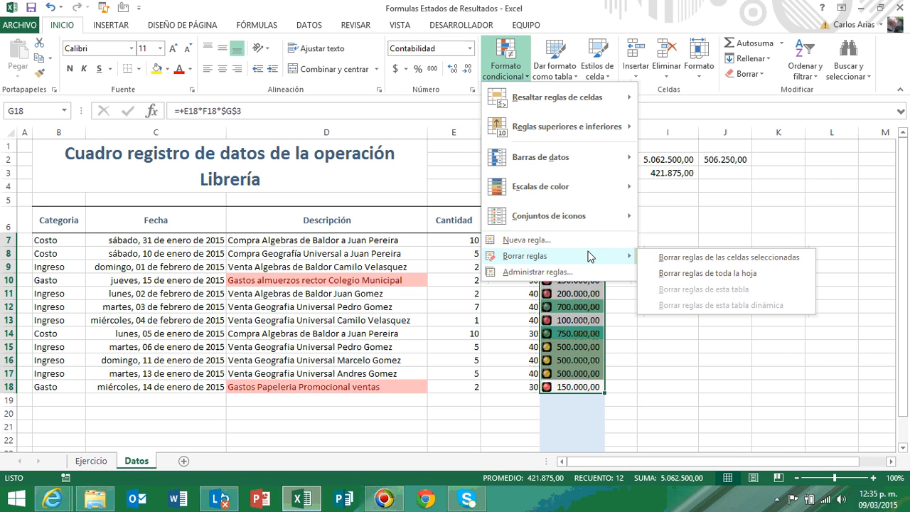
{"action": "left_click", "coordinate": [573, 273]}
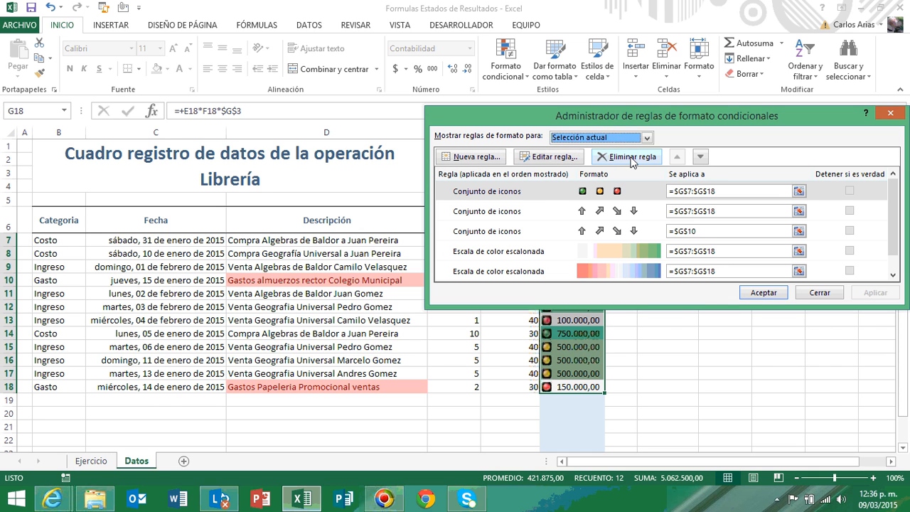
{"action": "left_click", "coordinate": [622, 229]}
{"action": "left_click", "coordinate": [630, 157]}
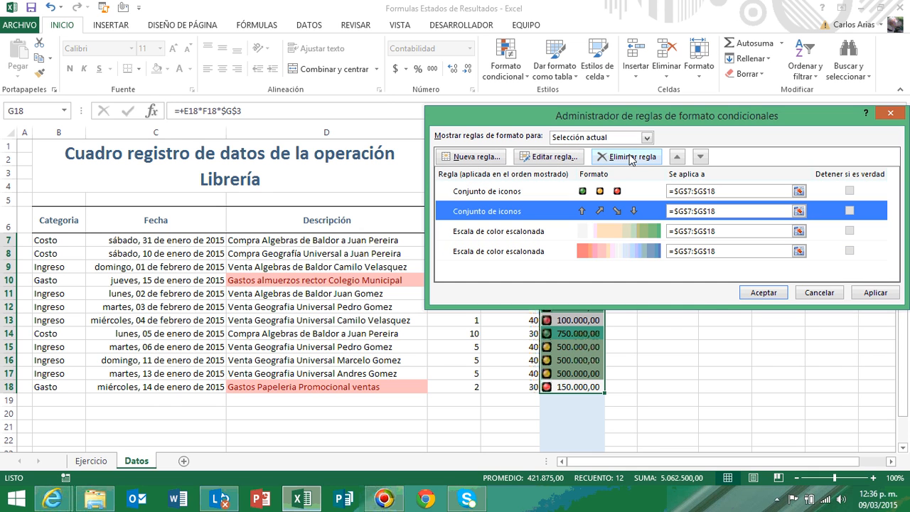
{"action": "left_click", "coordinate": [629, 158]}
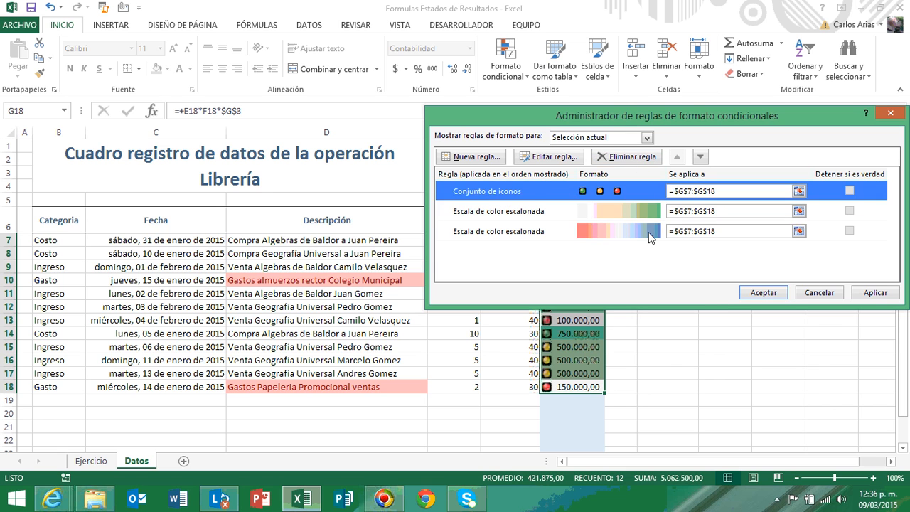
- Delete the red-to-blue color scale rule for G7:G18, apply the rule changes and deselect the range
{"action": "left_click", "coordinate": [648, 237]}
{"action": "left_click", "coordinate": [641, 157]}
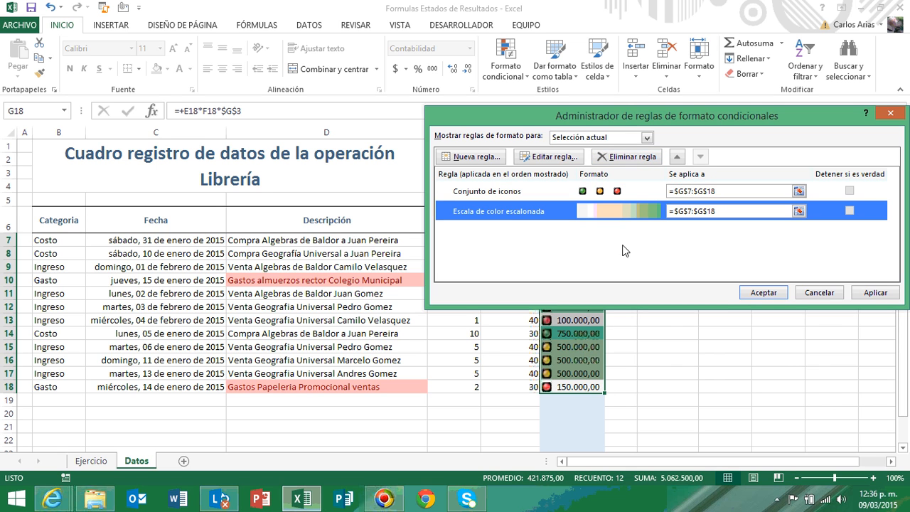
{"action": "left_click", "coordinate": [760, 292]}
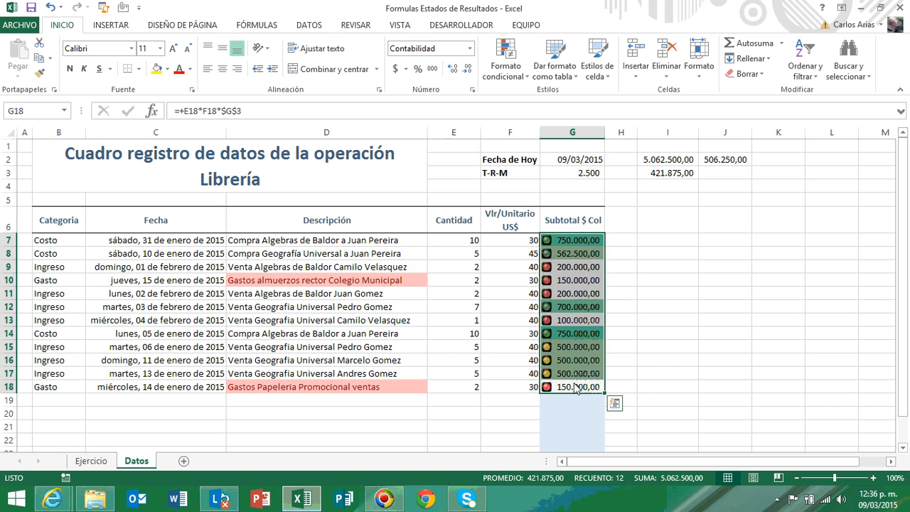
{"action": "left_click", "coordinate": [535, 385]}
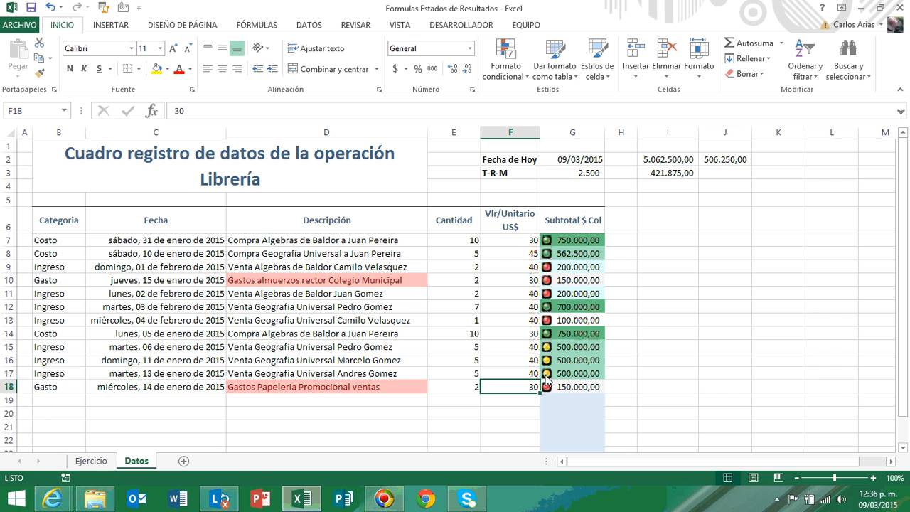
{"action": "left_click", "coordinate": [521, 77]}
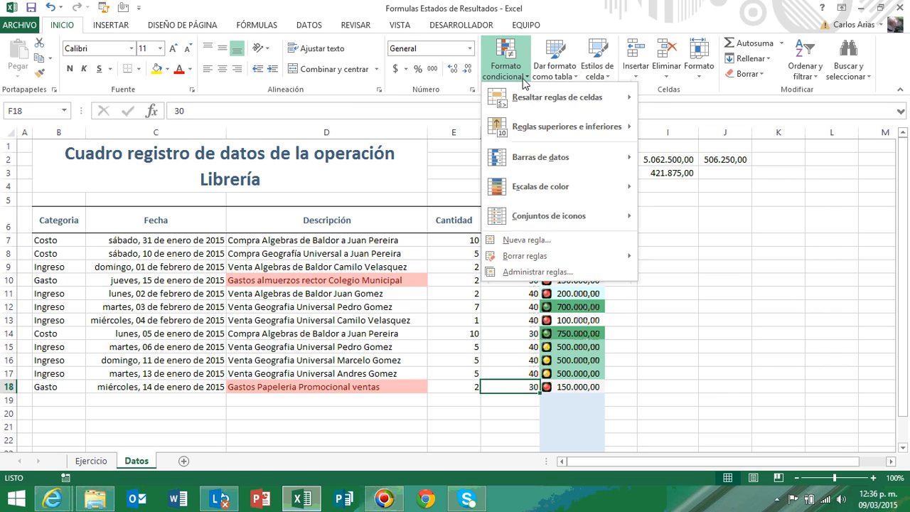
{"action": "left_click", "coordinate": [552, 241]}
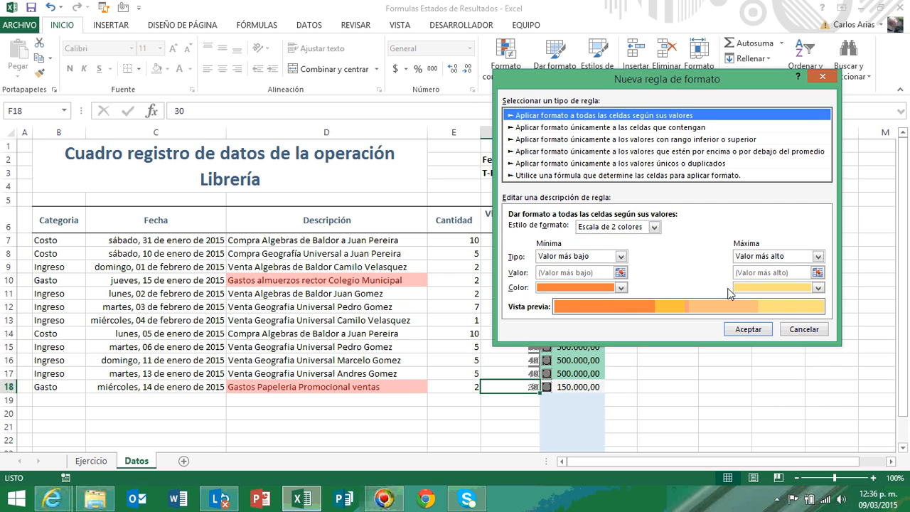
{"action": "left_click_drag", "start_coordinate": [666, 79], "coordinate": [488, 85]}
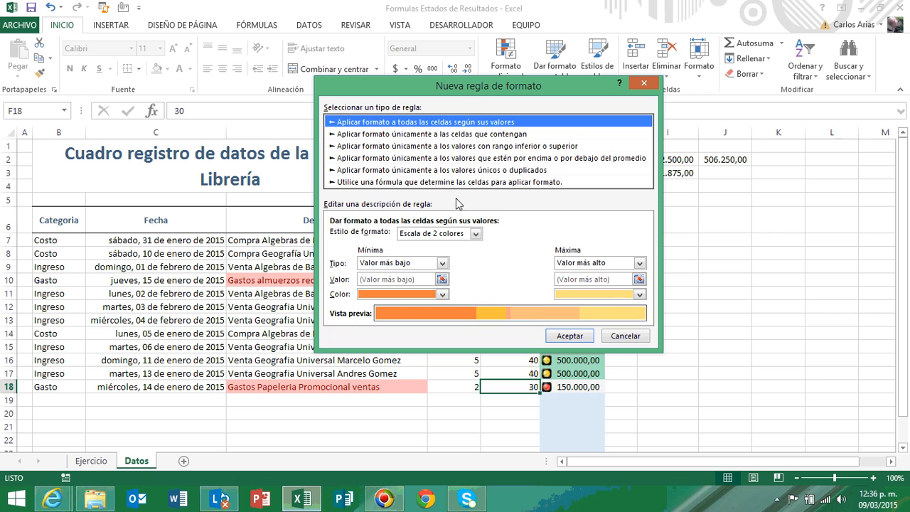
{"action": "left_click", "coordinate": [444, 294]}
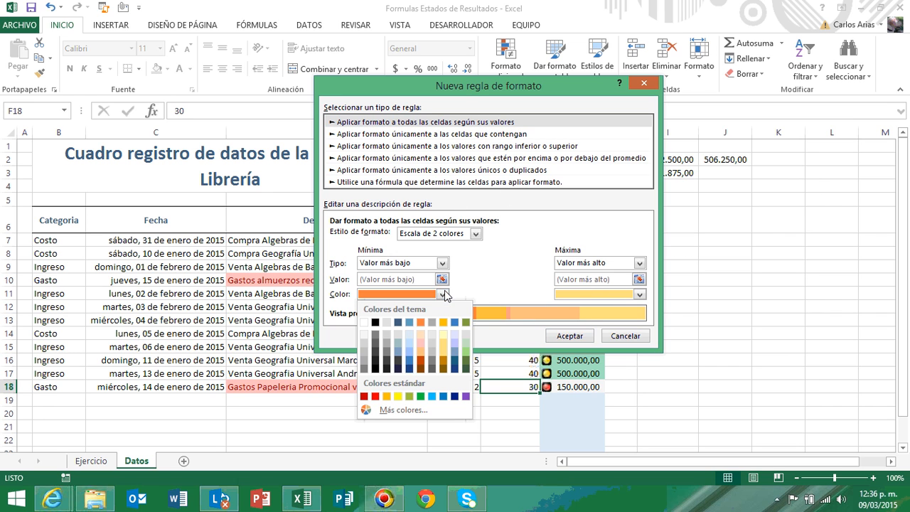
{"action": "left_click", "coordinate": [375, 397]}
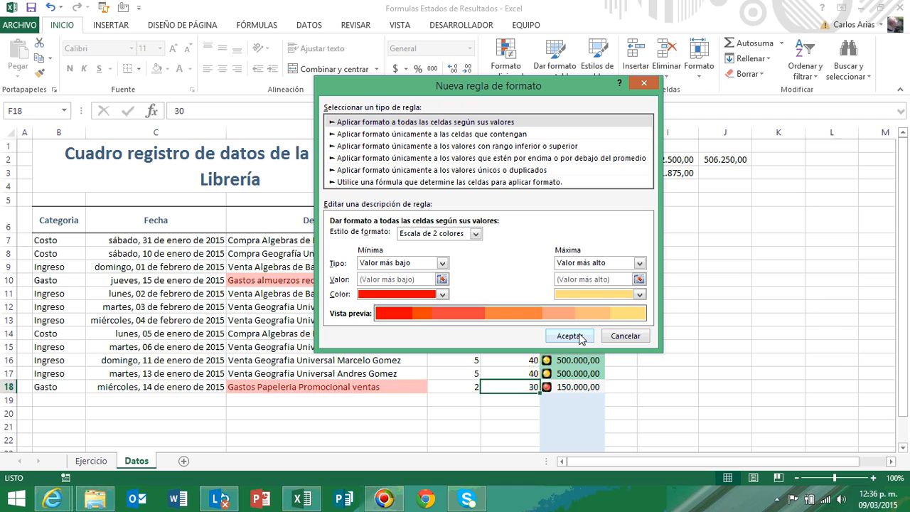
{"action": "left_click", "coordinate": [613, 336]}
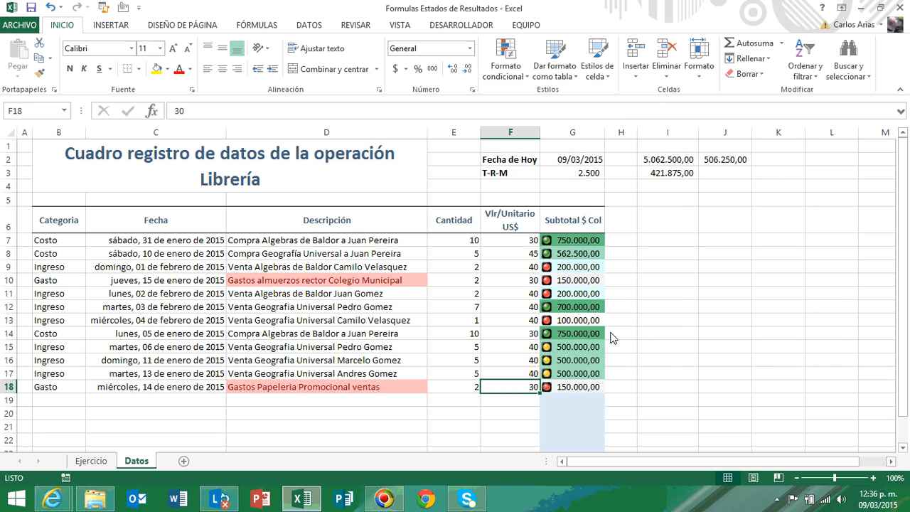